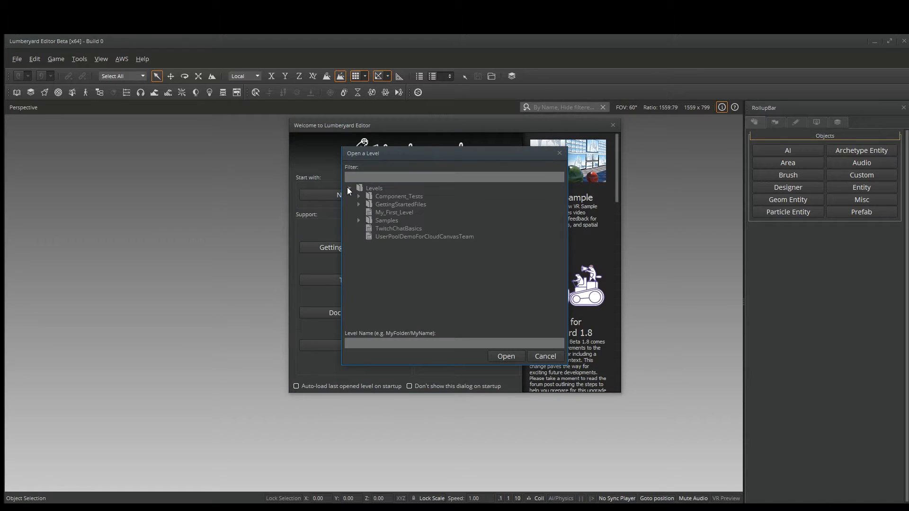
Open the level My_First_Level.
left_click(359, 204)
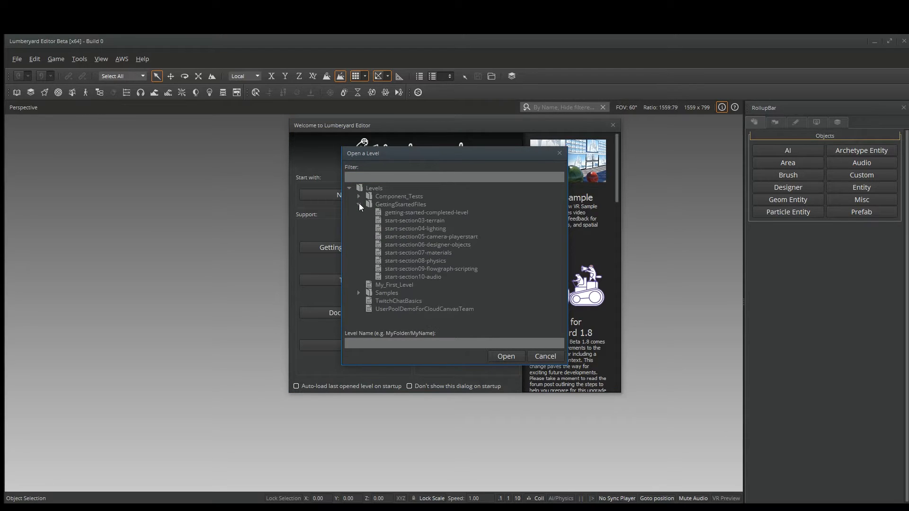
left_click(381, 230)
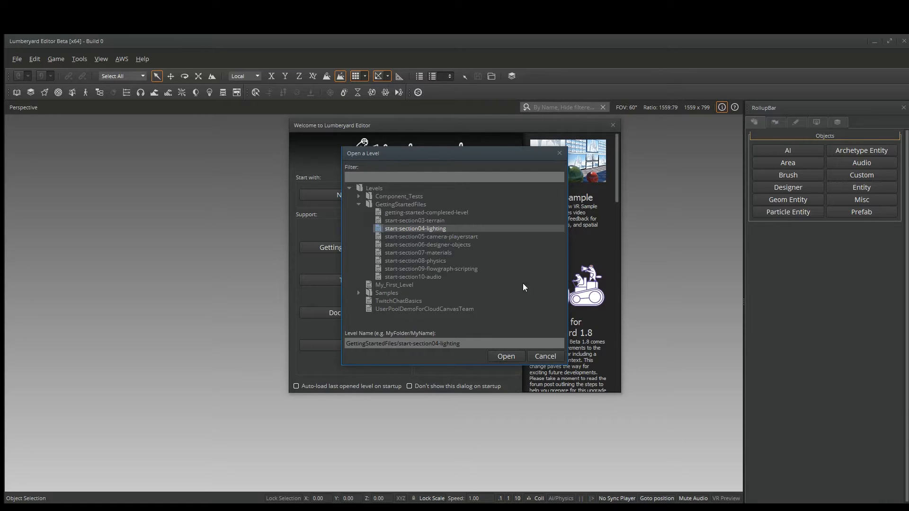
left_click(544, 356)
left_click(434, 226)
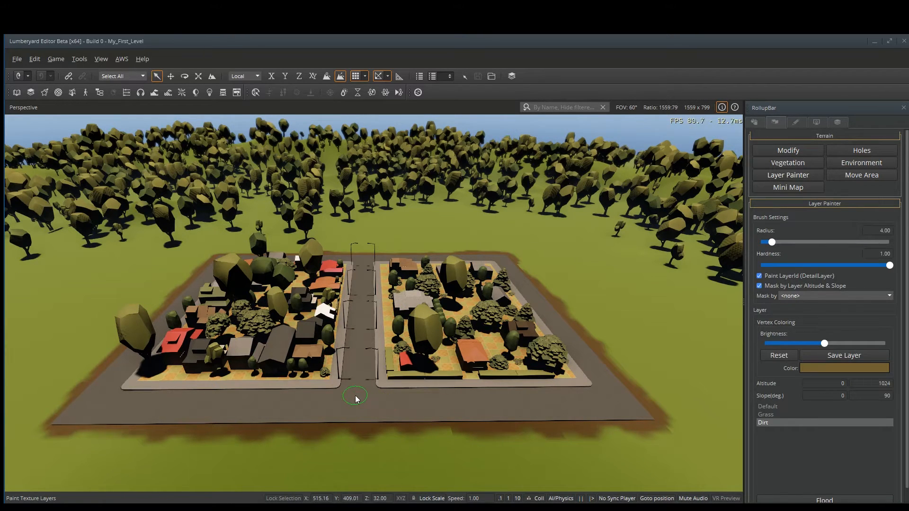
Create a component entity on the road in front of the neighborhood.
left_click(757, 123)
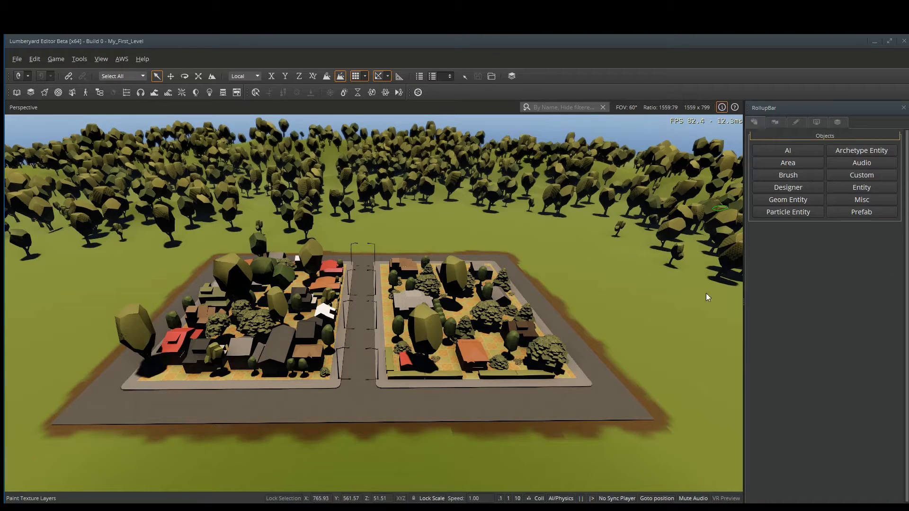
right_click(367, 410)
left_click(394, 435)
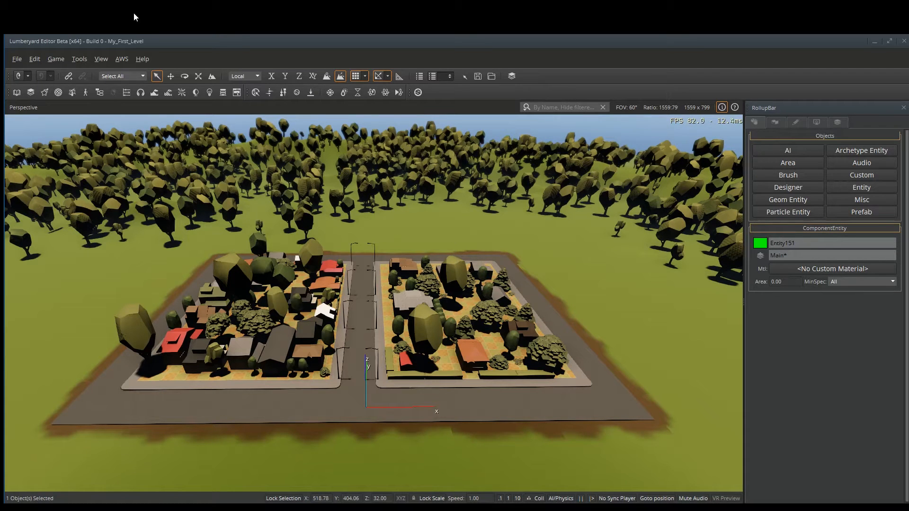
Open the Entity Inspector and Entity Outliner and dock them together on one side of the viewport.
left_click(84, 57)
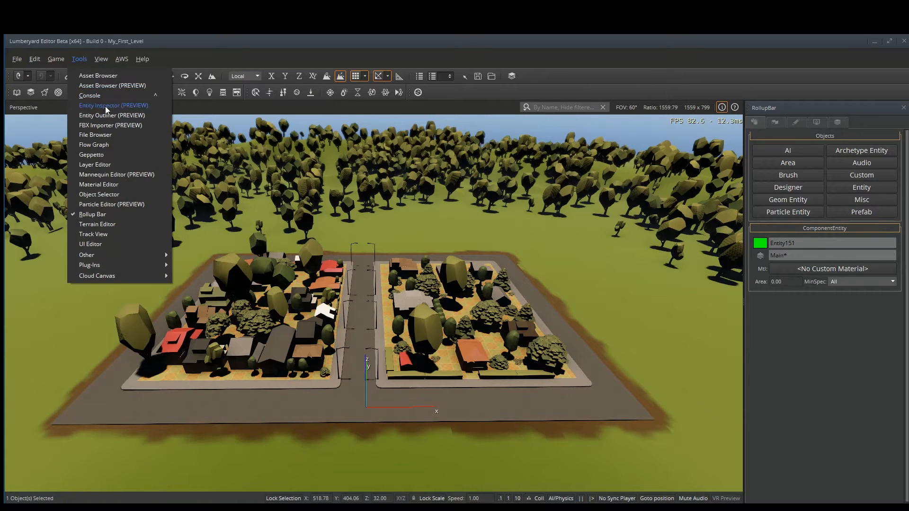
left_click(105, 106)
left_click(81, 59)
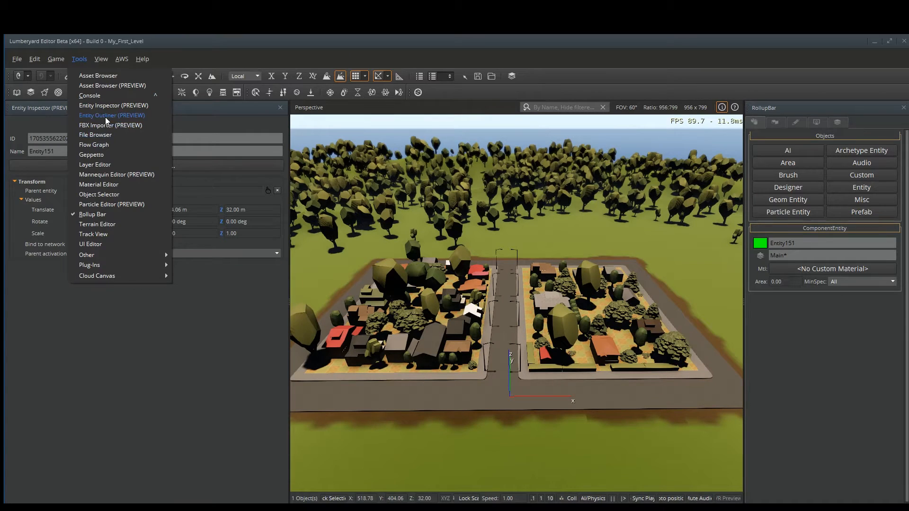
left_click(135, 116)
left_click_drag(288, 302, 175, 303)
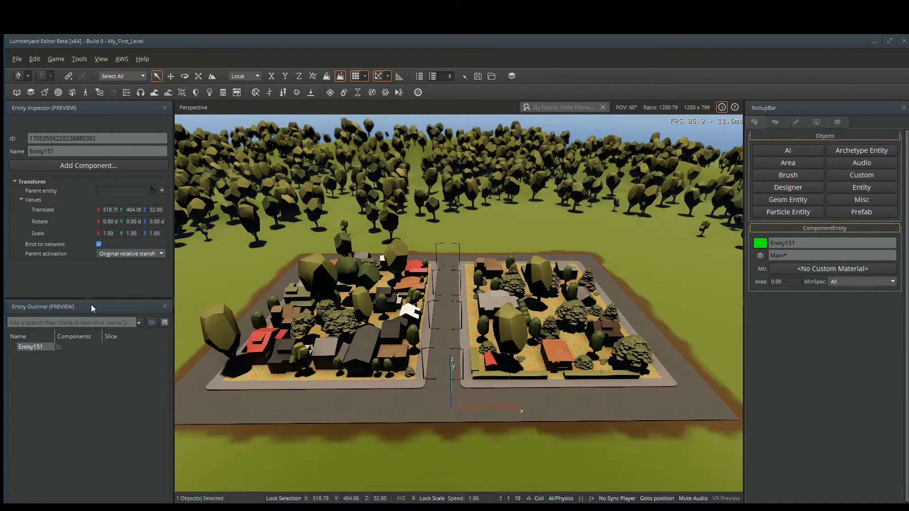
left_click_drag(88, 300, 82, 397)
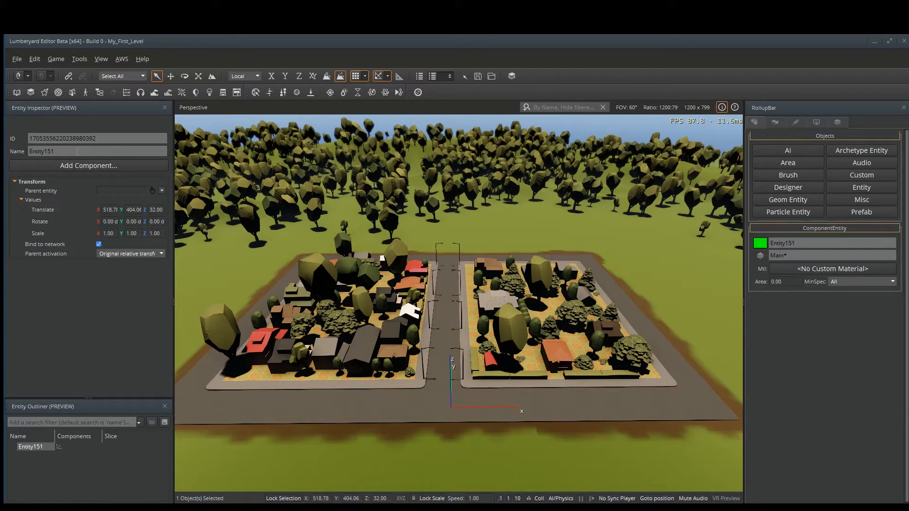
Add an Environment Probe component to the new entity.
left_click(92, 165)
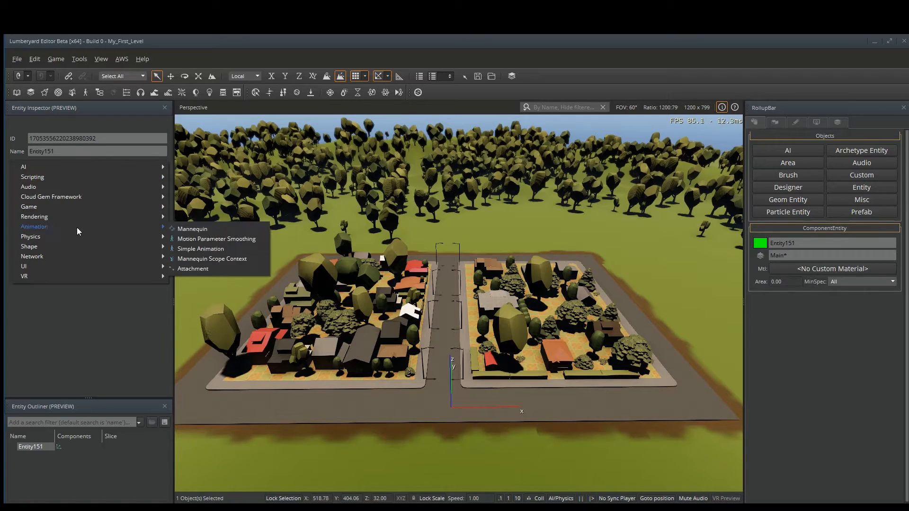
mouse_move(77, 216)
mouse_move(186, 219)
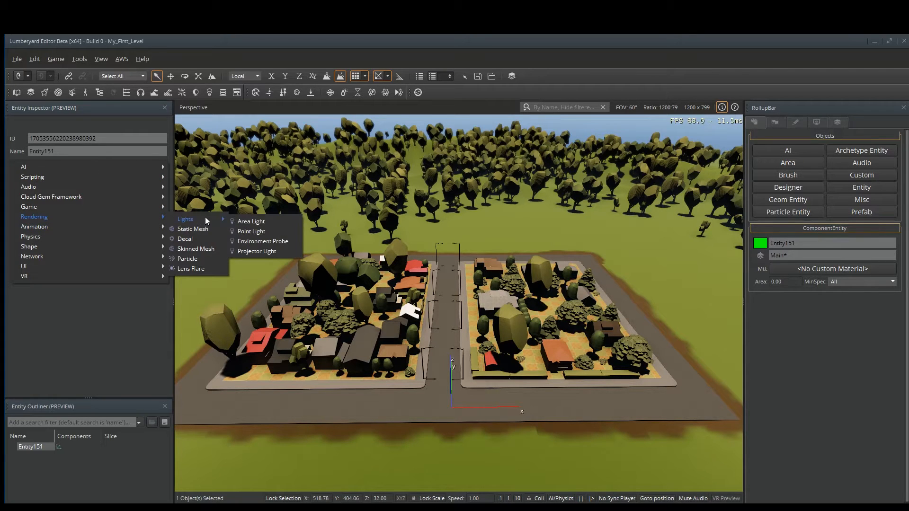
left_click(263, 242)
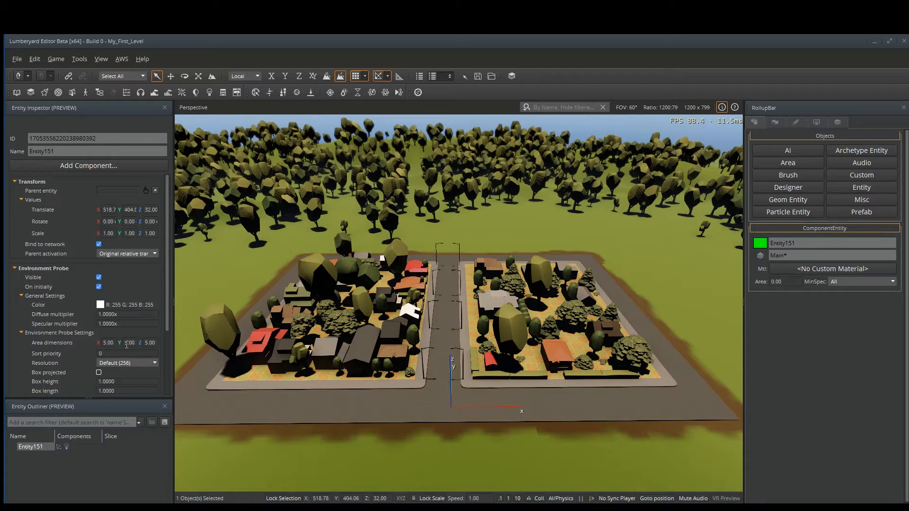
Set the probe's area dimensions to 1024, 1024 and 250.
left_click(104, 343)
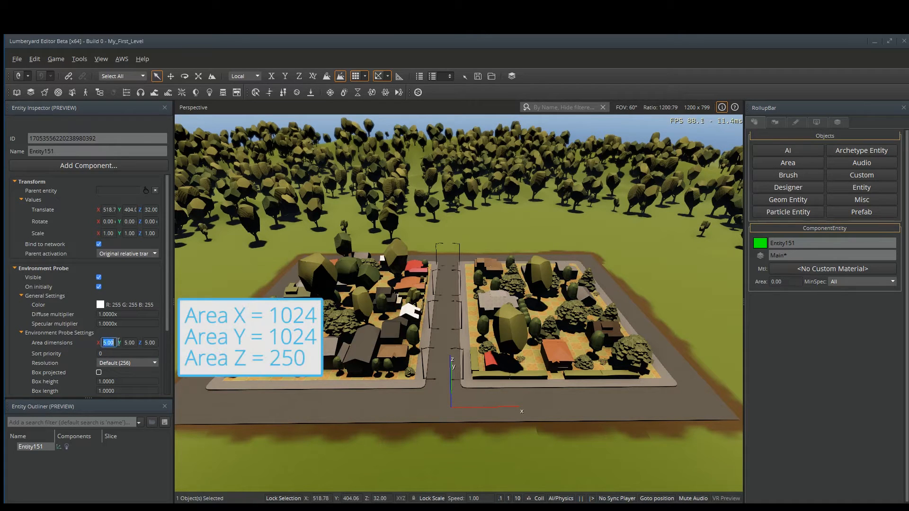
type("1024.")
key("Tab")
type("250")
key("Return")
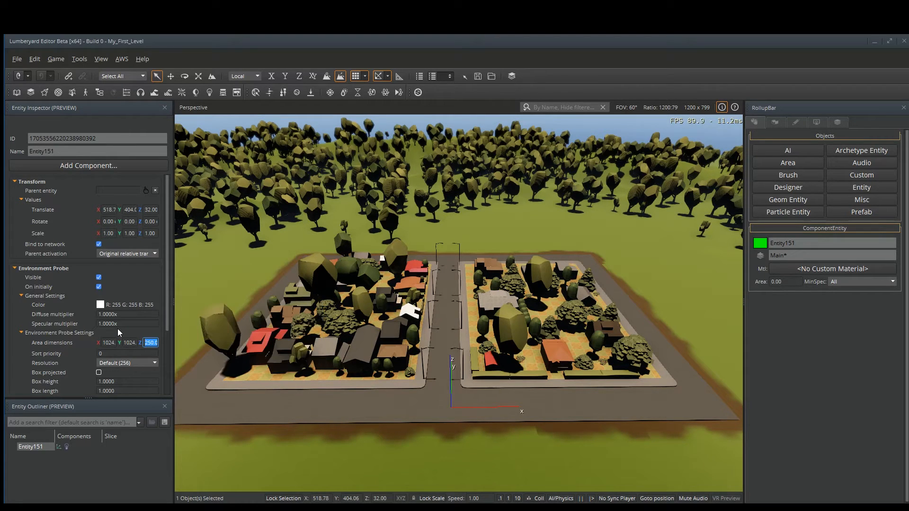
Show helpers and generate the environment probe's cubemap.
left_click(734, 108)
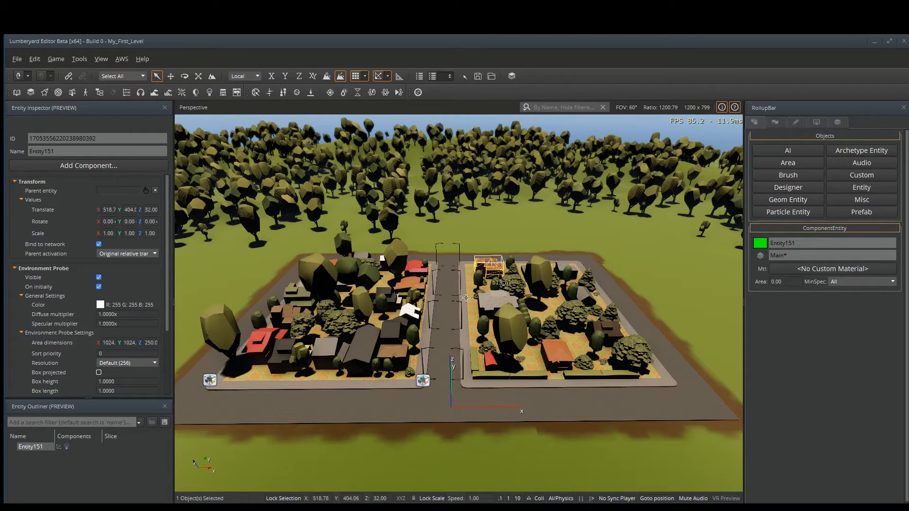
right_click_drag(458, 326, 480, 295)
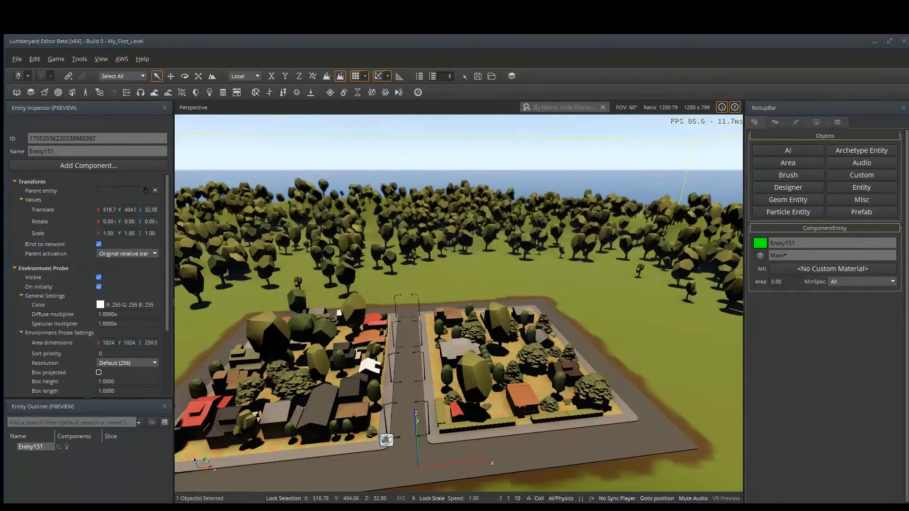
key("s")
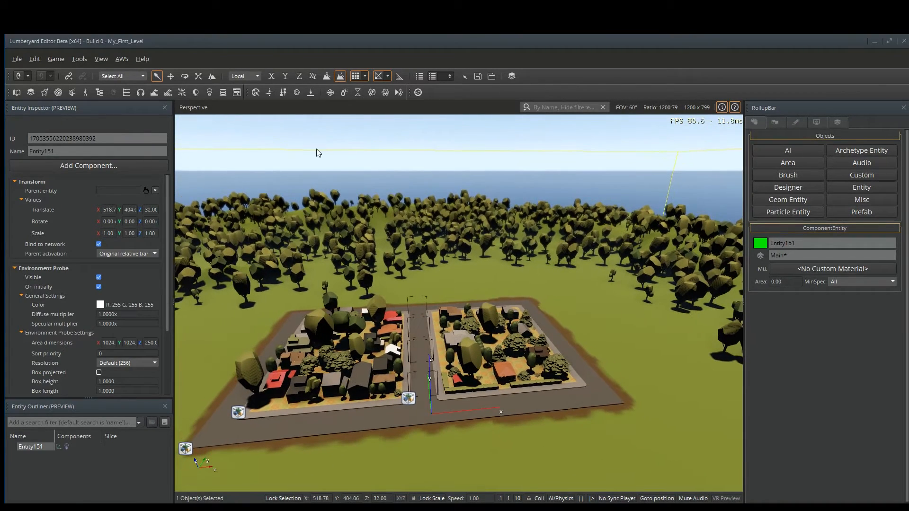
right_click_drag(652, 221, 605, 234)
key("w")
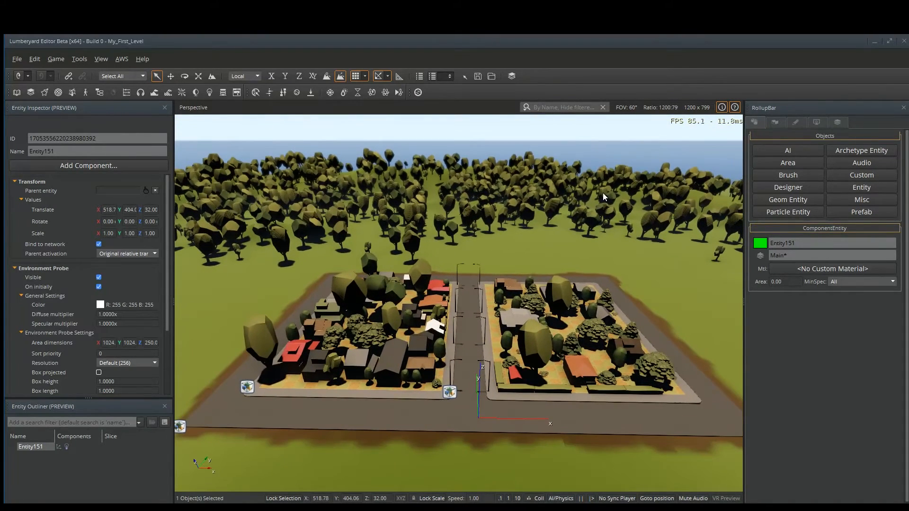
scroll(90, 289, "down", 3)
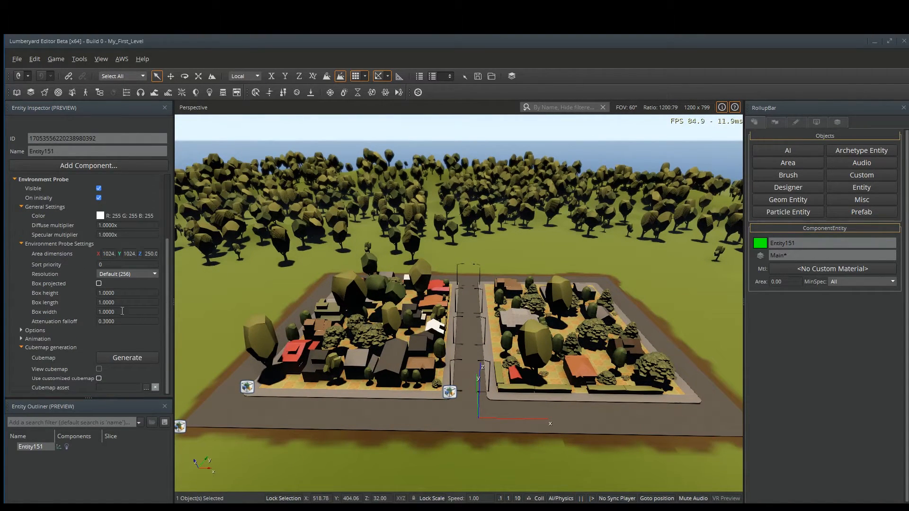
left_click(134, 357)
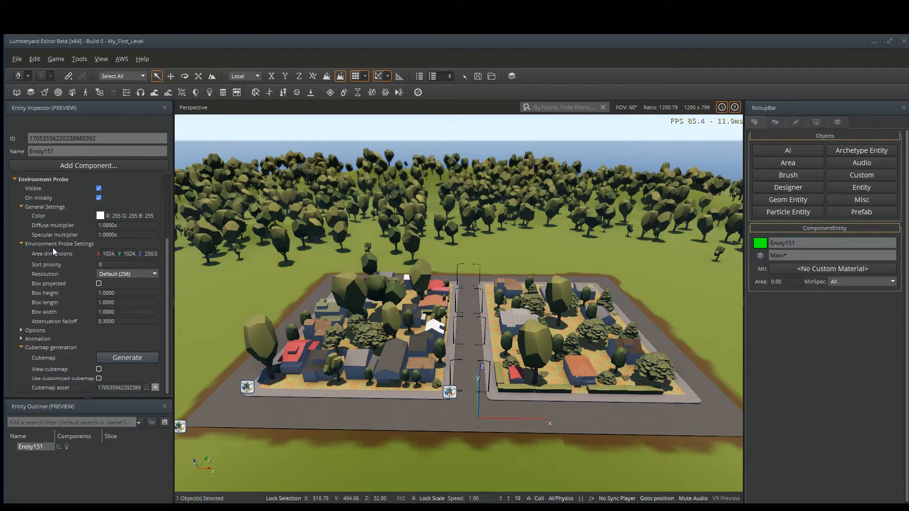
Open the Time Of Day editor.
left_click(74, 61)
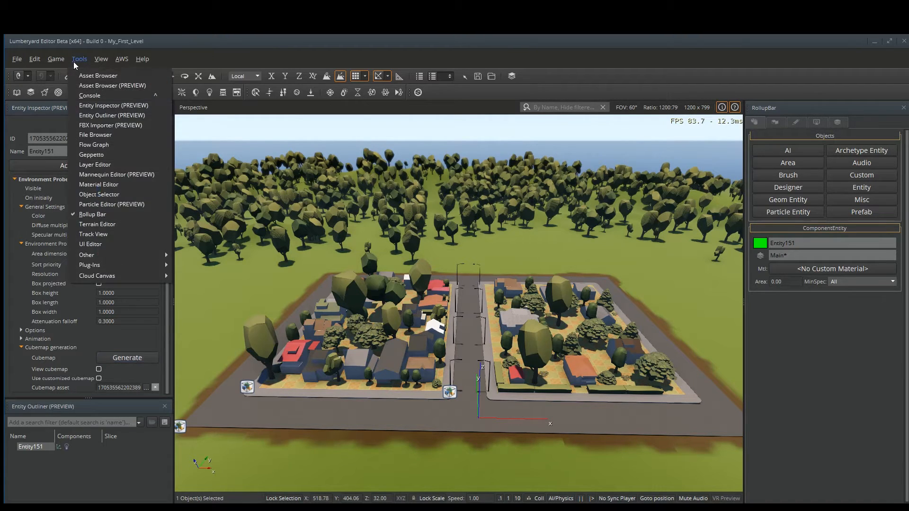
mouse_move(121, 257)
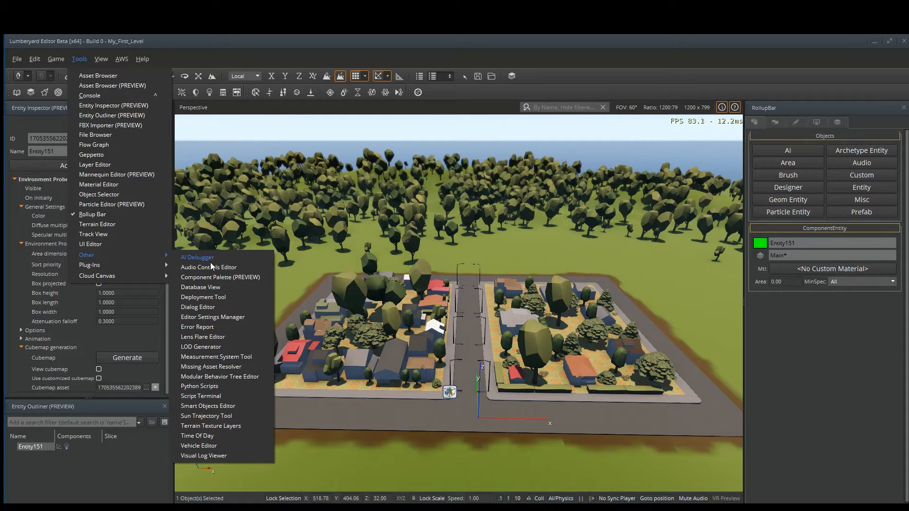
left_click(218, 435)
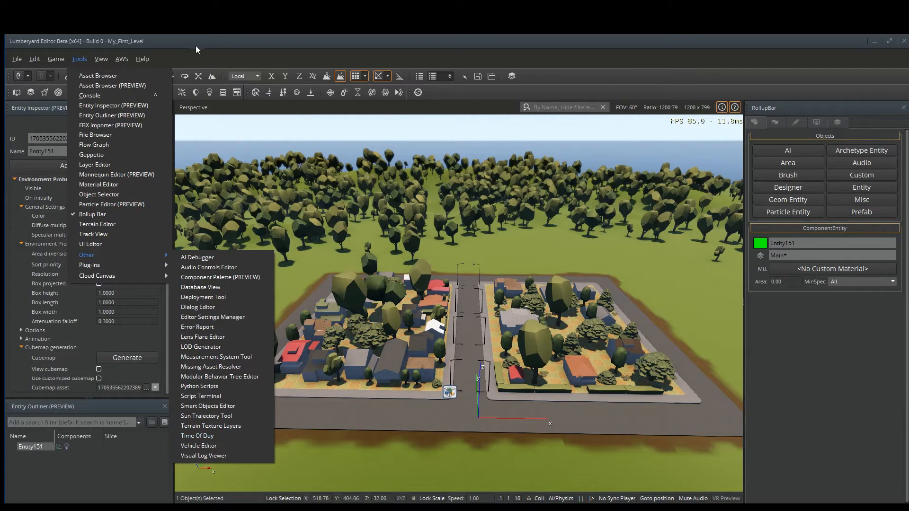
left_click(193, 93)
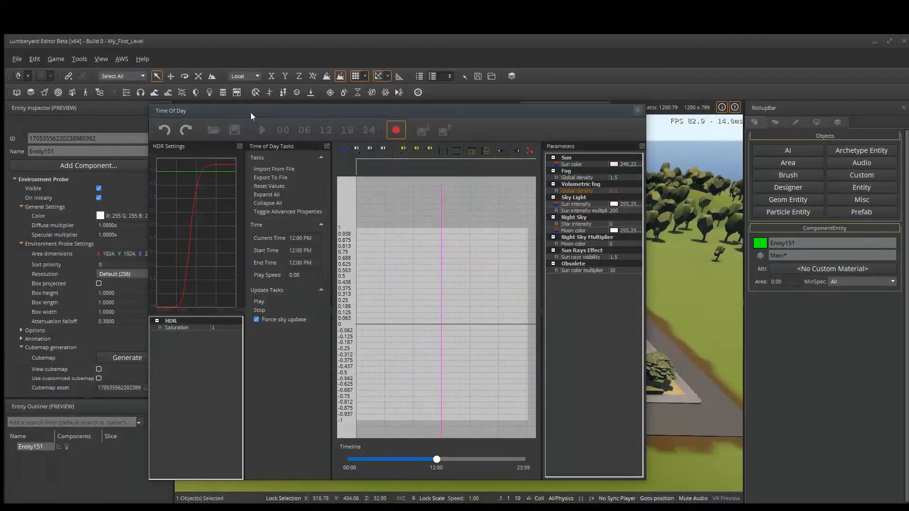
Import the TimeOfDay.xml settings from the GettingStartedFiles level folder.
left_click_drag(303, 118, 342, 109)
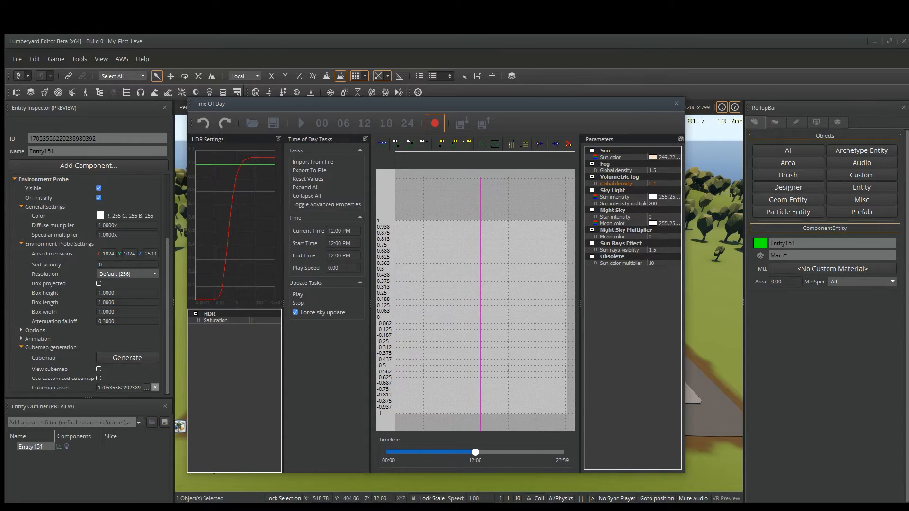
left_click_drag(387, 108, 408, 124)
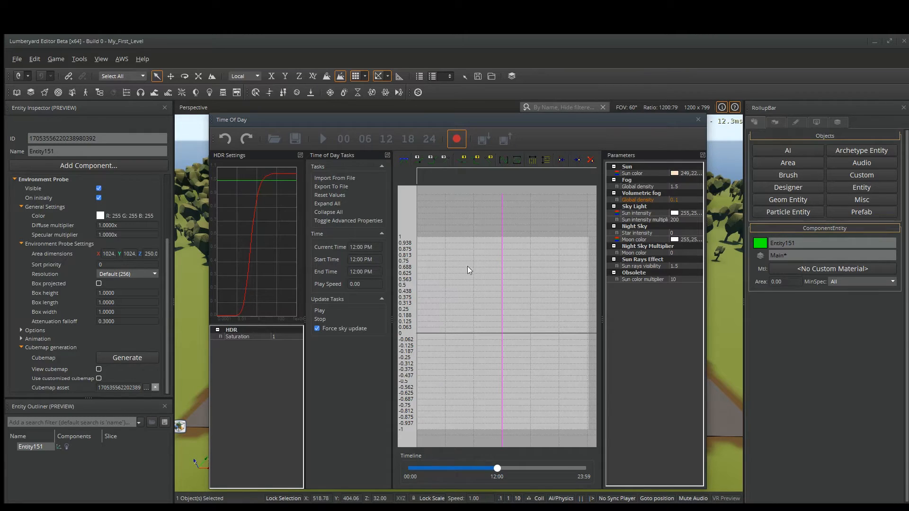
left_click(336, 178)
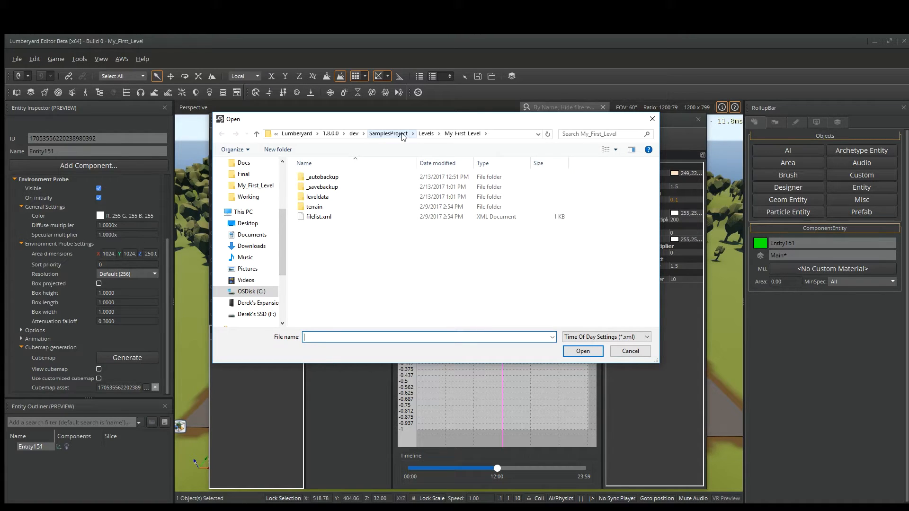
left_click(425, 134)
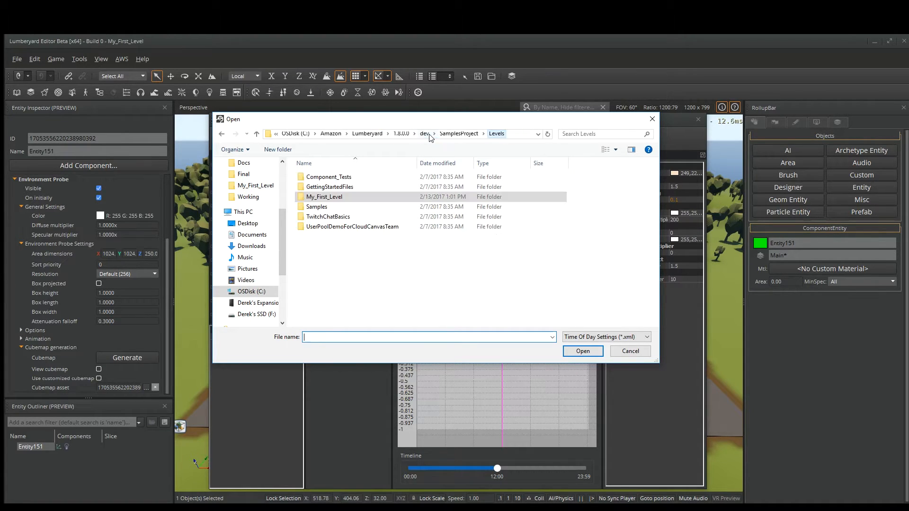
double_click(338, 187)
left_click(325, 266)
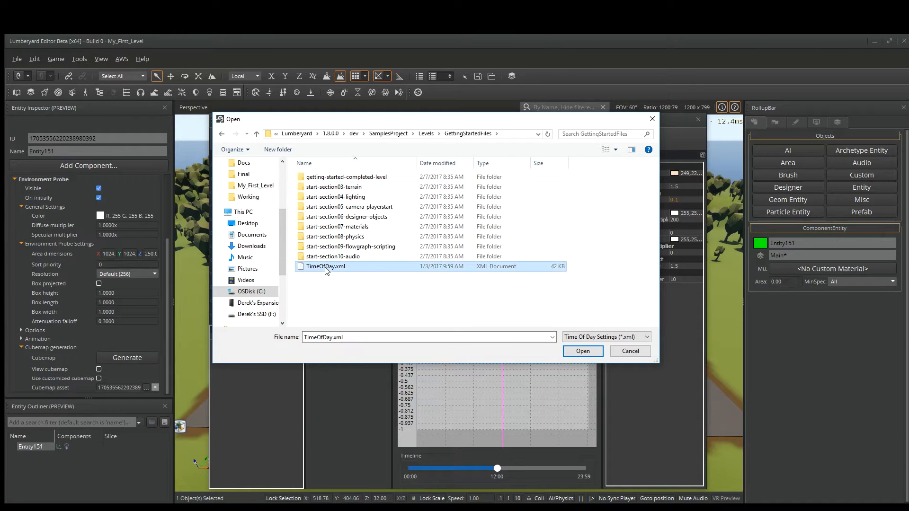
left_click(585, 354)
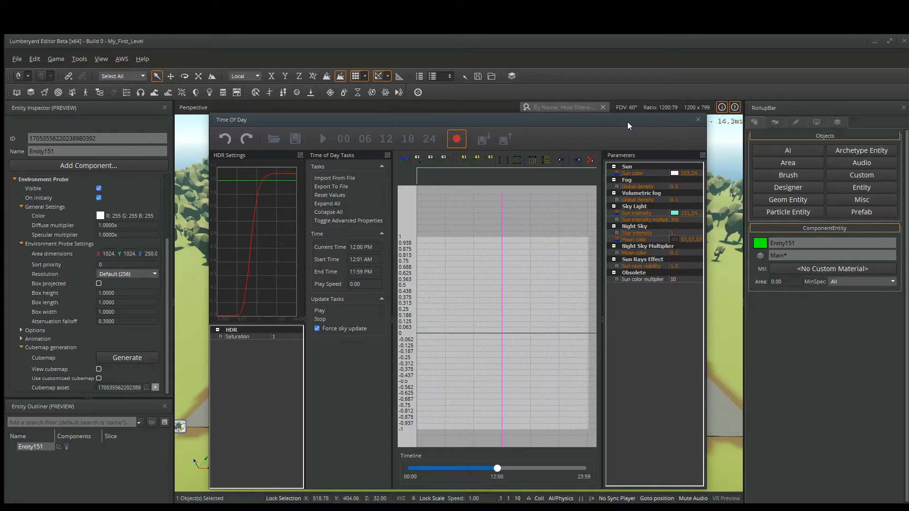
Scrub the timeline to preview evening lighting around 6:17 PM.
left_click_drag(628, 125, 624, 468)
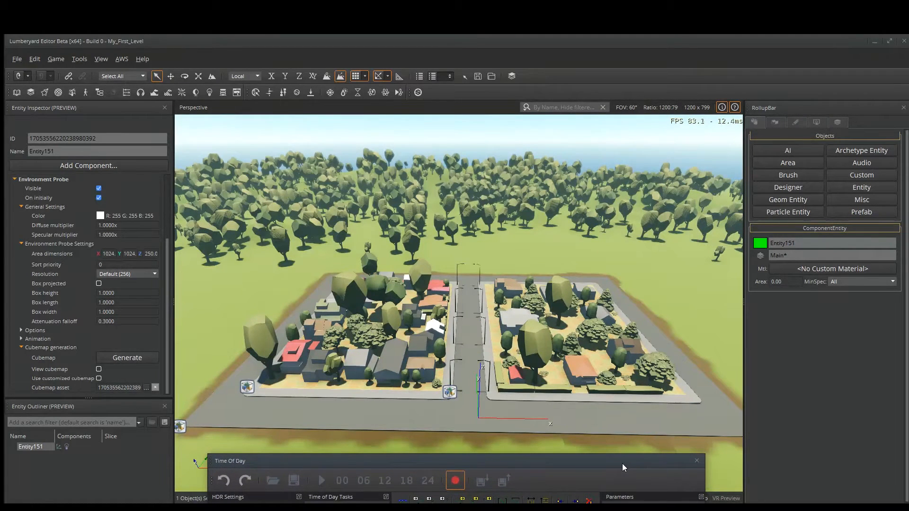
left_click_drag(622, 468, 626, 125)
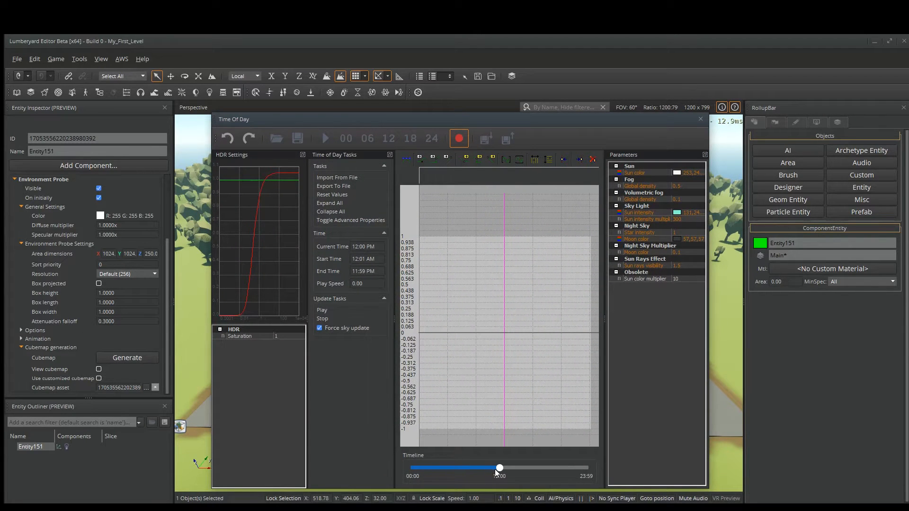
left_click_drag(500, 470, 538, 469)
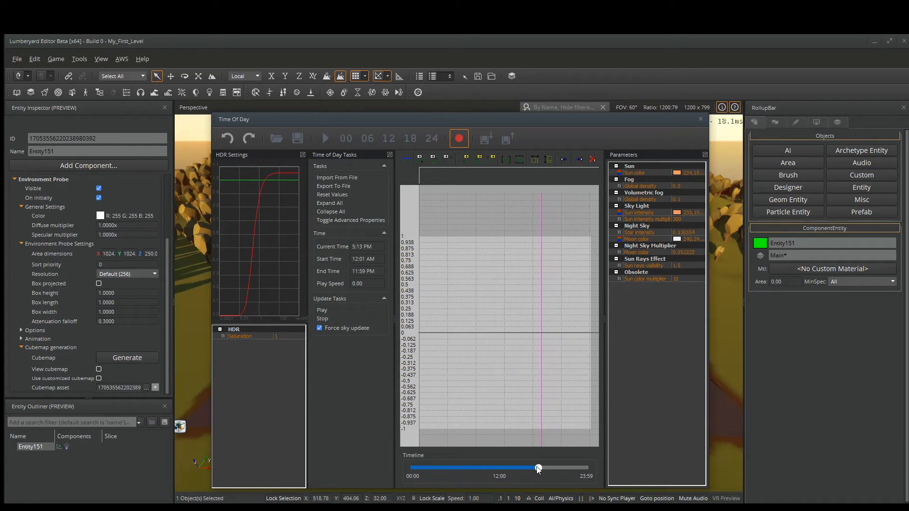
left_click_drag(508, 121, 299, 112)
mouse_move(330, 459)
left_mouse_down()
mouse_move(375, 459)
mouse_move(296, 466)
mouse_move(334, 467)
left_mouse_up()
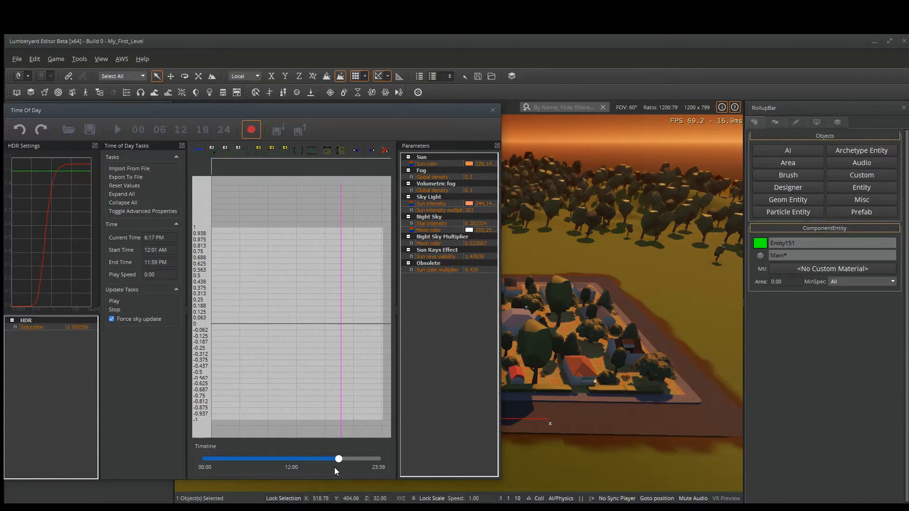
Set the current time of day to 11:00.
left_click(153, 236)
type("11:00")
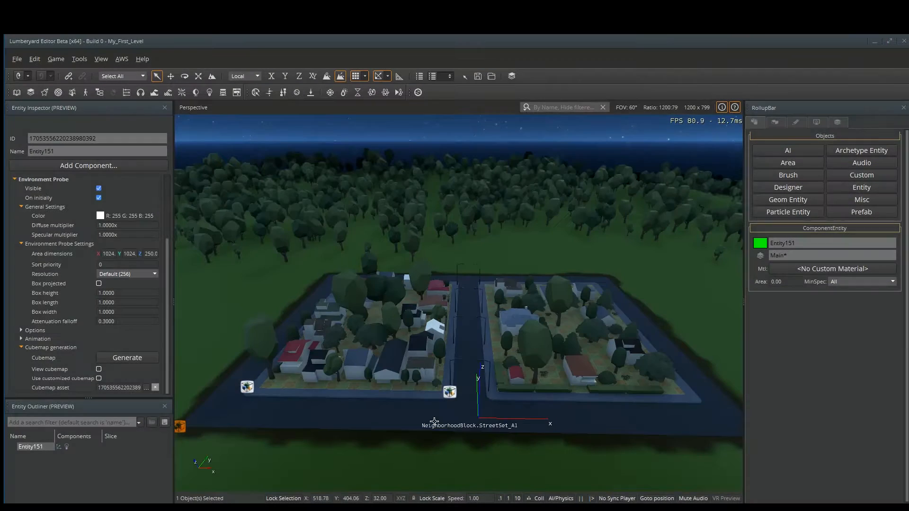
Create a new component entity in the street and add a Projector Light component to it.
right_click(471, 410)
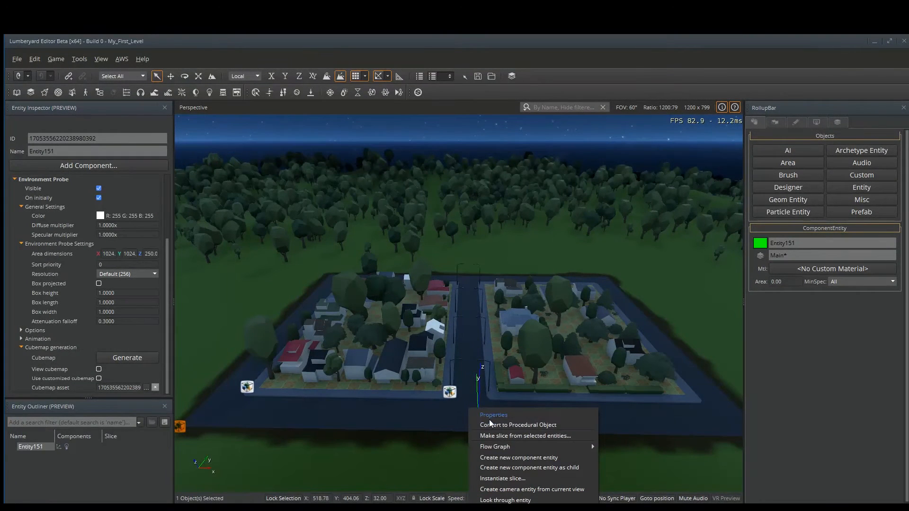
left_click(500, 460)
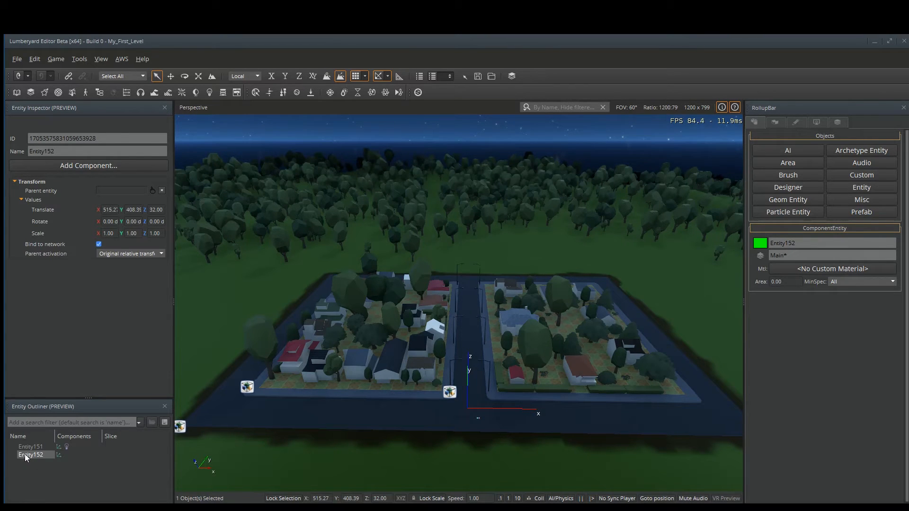
left_click(87, 166)
mouse_move(82, 216)
mouse_move(189, 219)
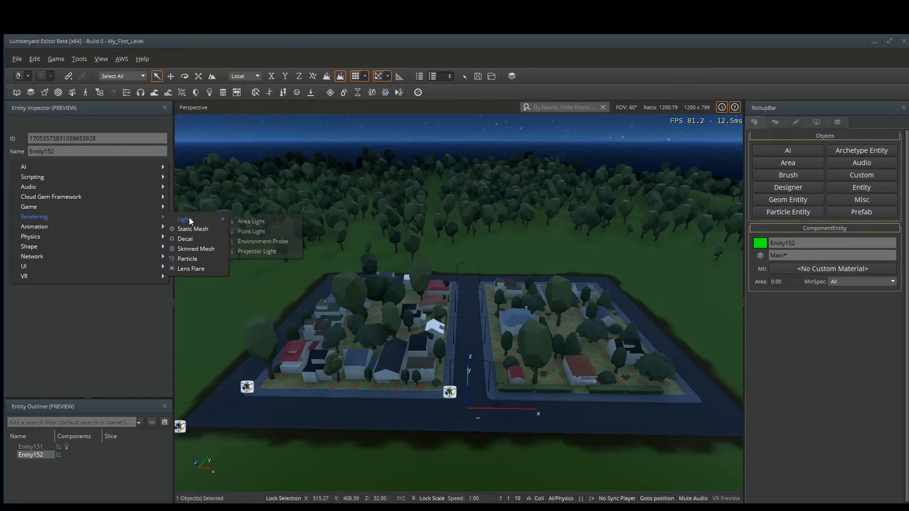
left_click(263, 252)
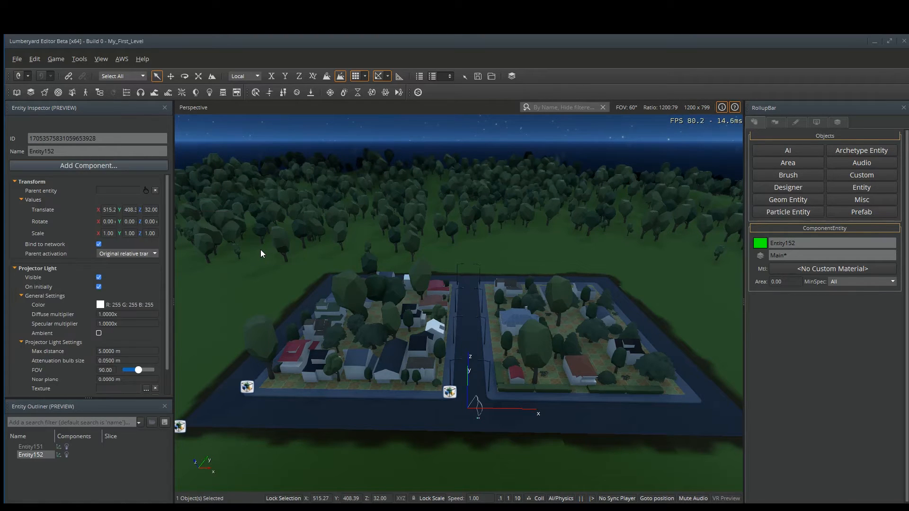
Raise the projector light entity to a height of about 39 along Z.
right_click_drag(496, 361, 500, 380)
key("w")
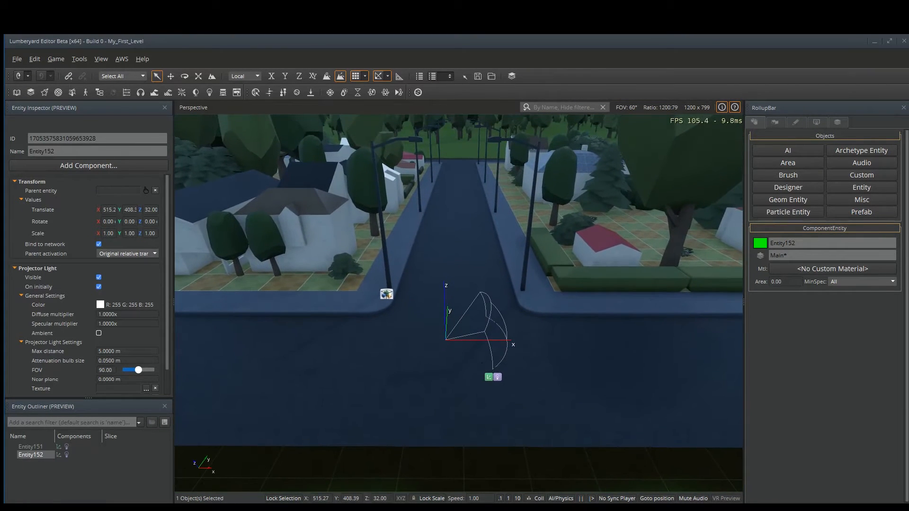
key("2")
left_click_drag(457, 301, 480, 170)
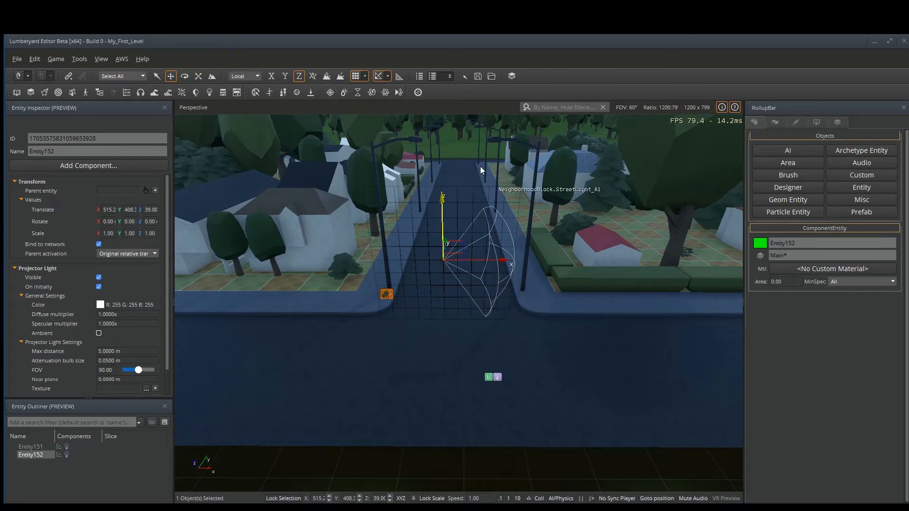
left_click(458, 152)
left_click(443, 260)
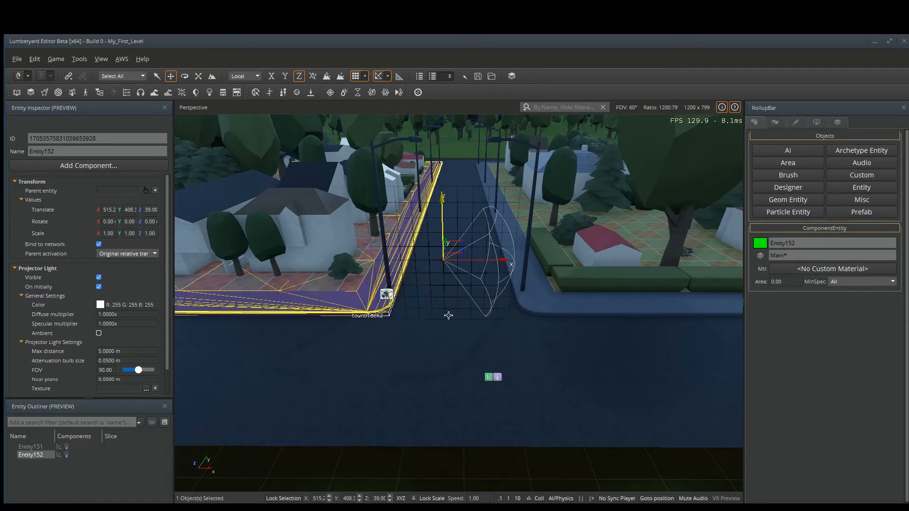
Move the projector light under the street lamp's head, at about X 519, Y 416, Z 46.
right_click_drag(490, 310, 493, 283)
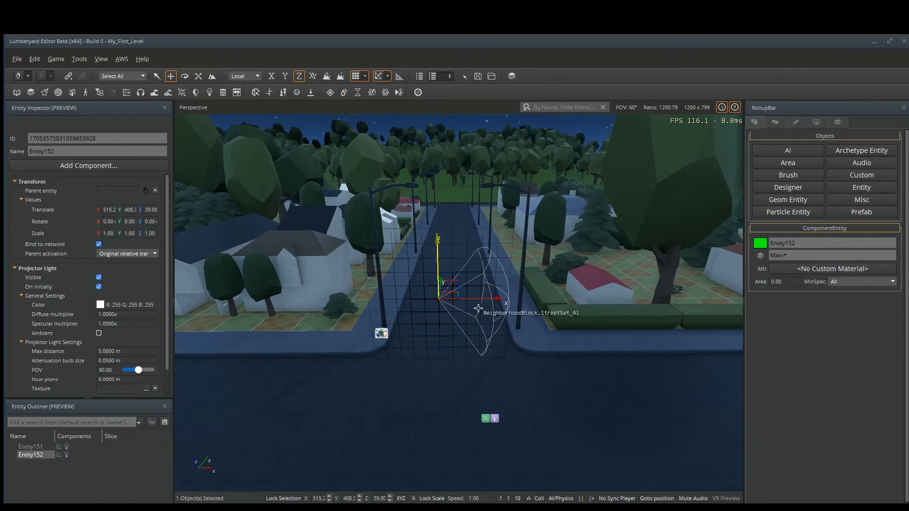
left_click_drag(494, 299, 548, 302)
right_click_drag(551, 305, 762, 355)
key("a")
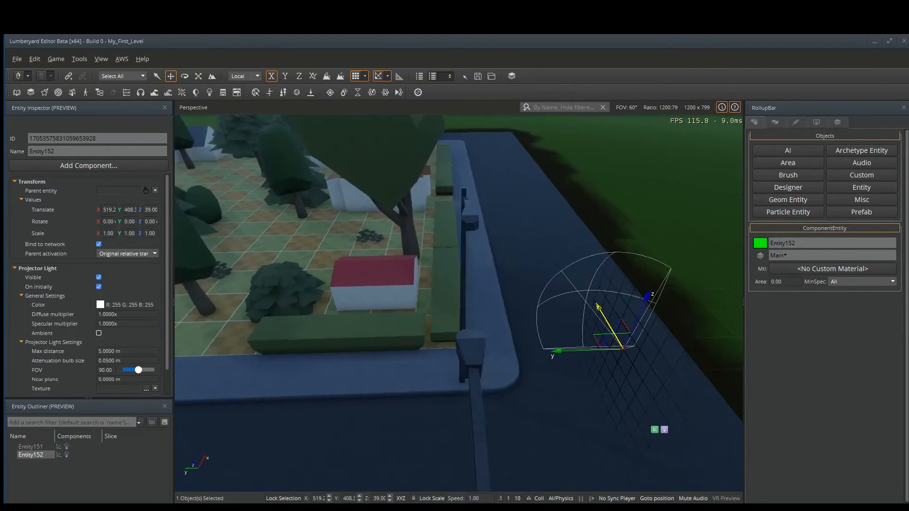
key("d")
left_click_drag(483, 350, 327, 140)
key("3")
key("d")
right_click_drag(327, 141, 204, 113)
key("a")
key("d")
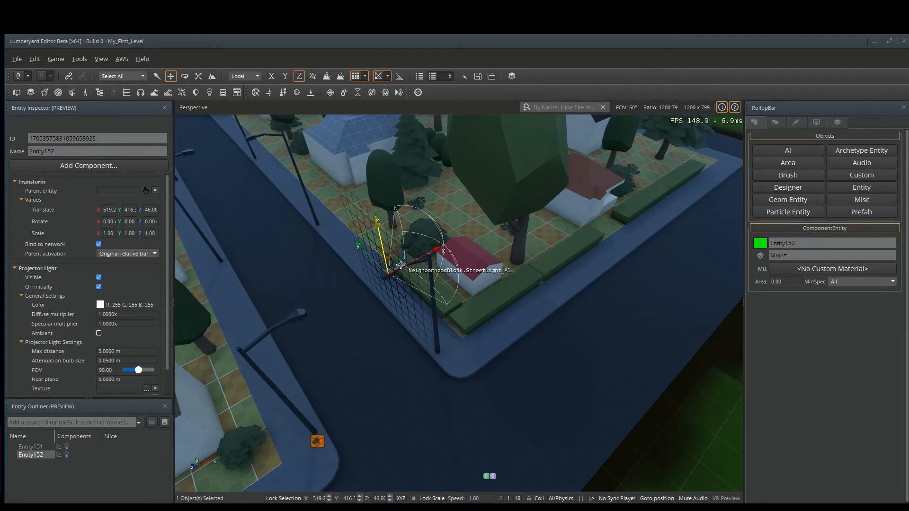
Rotate the projector light so it points down at the road, to rotation 180, 90, 180.
key("2")
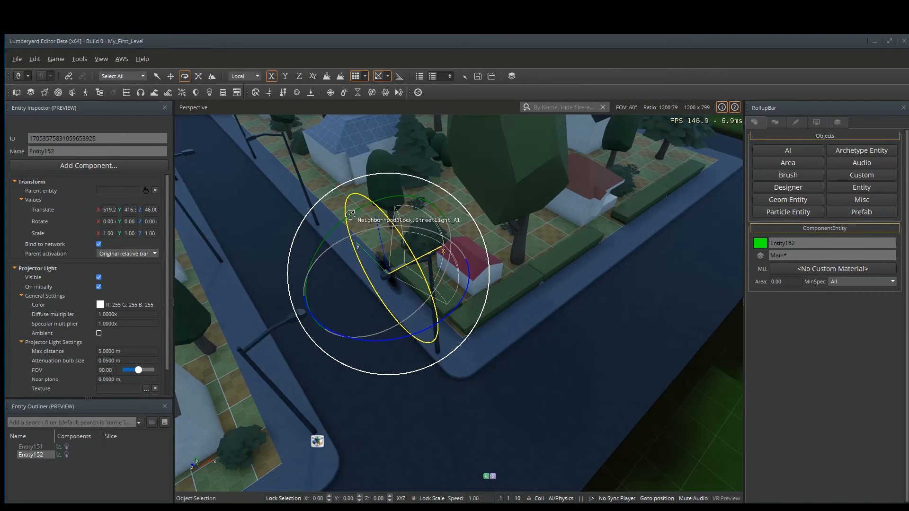
left_click_drag(351, 214, 379, 193)
right_click_drag(538, 335, 509, 263)
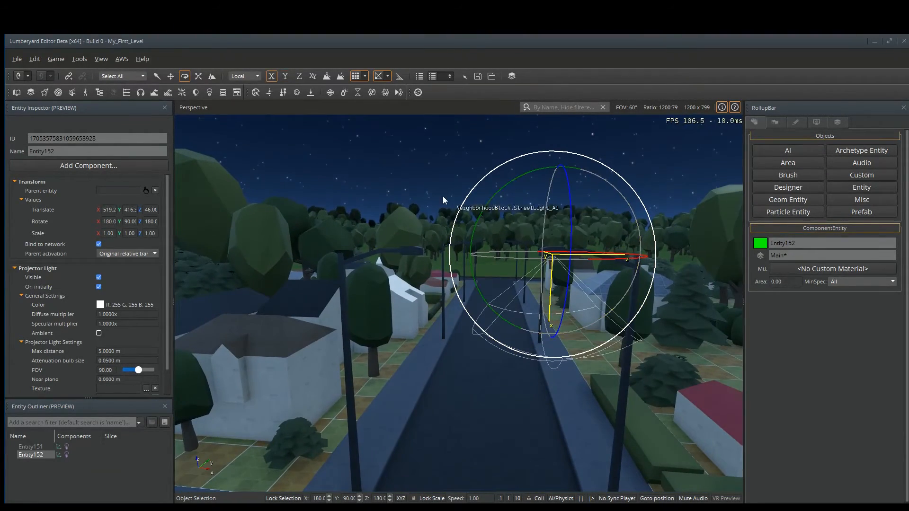
left_click(428, 177)
left_click(551, 256)
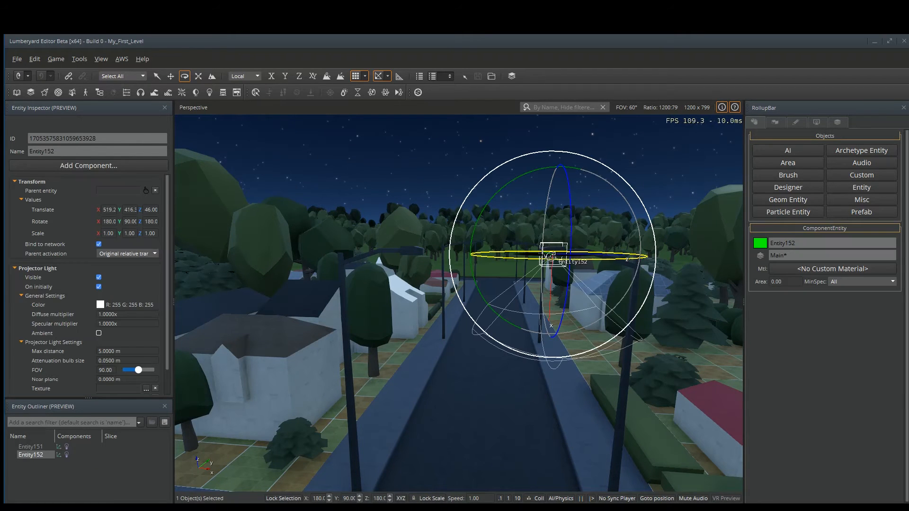
key("d")
right_click_drag(325, 213, 337, 217)
key("a")
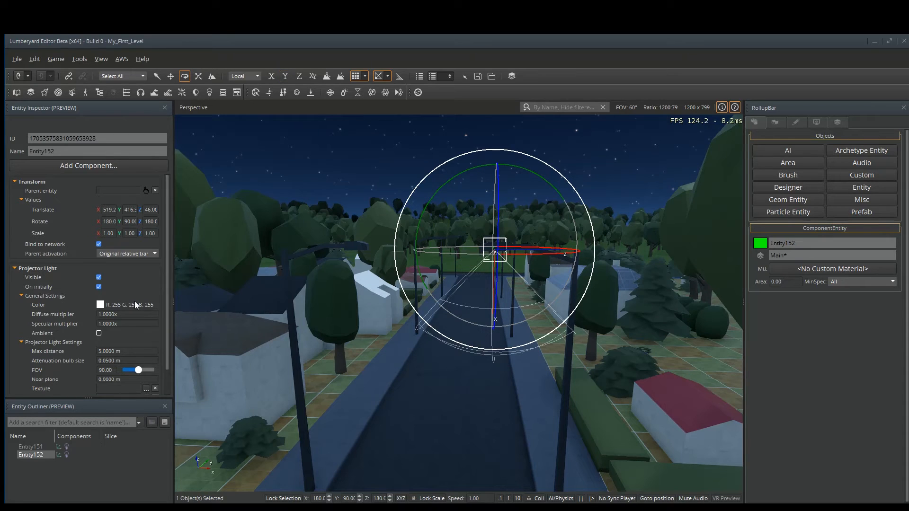
Assign the spot_075.dds texture from textures/lights/generic to the projector light.
scroll(124, 297, "down", 1)
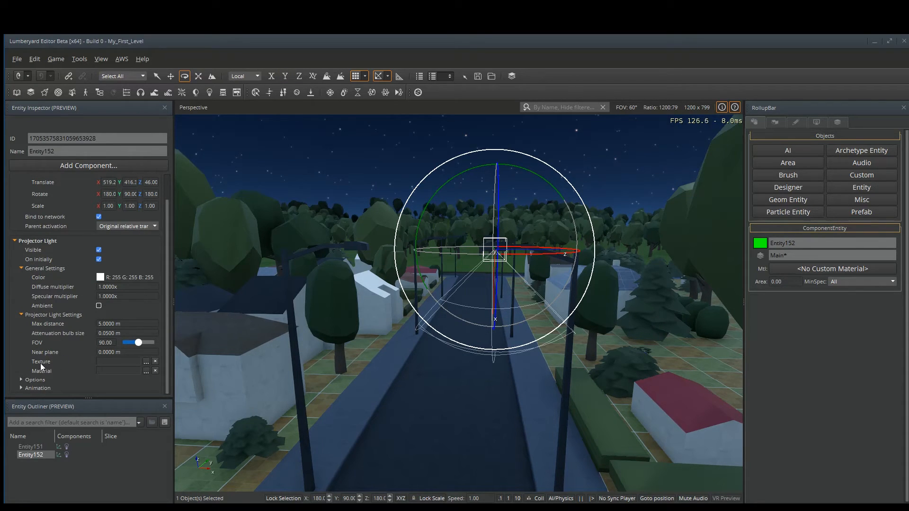
left_click(147, 362)
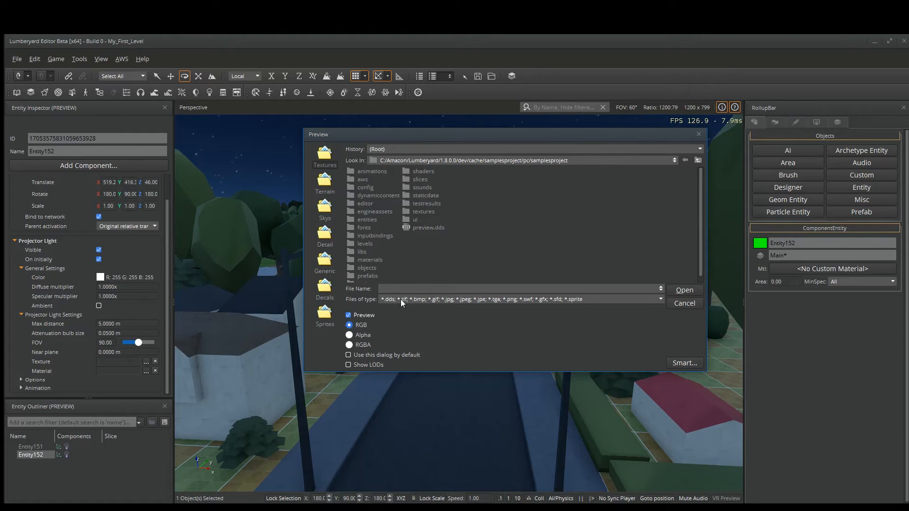
double_click(422, 212)
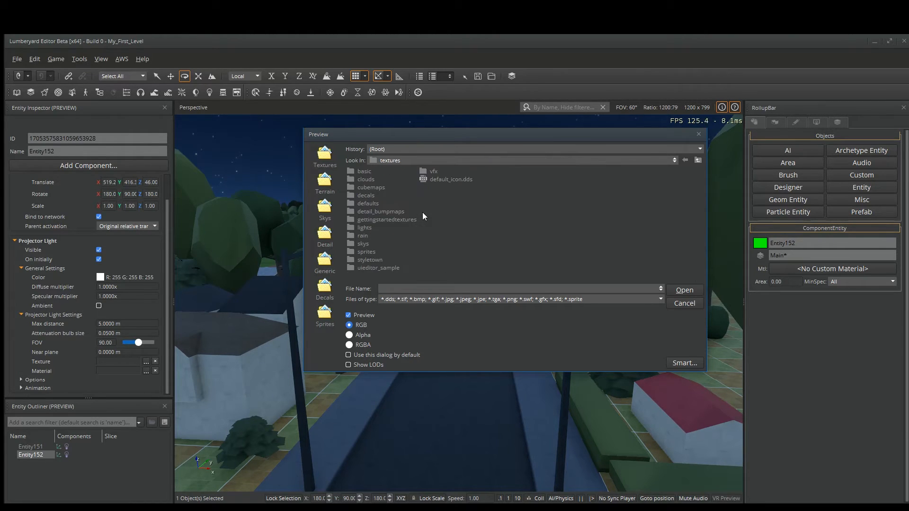
double_click(365, 228)
double_click(368, 173)
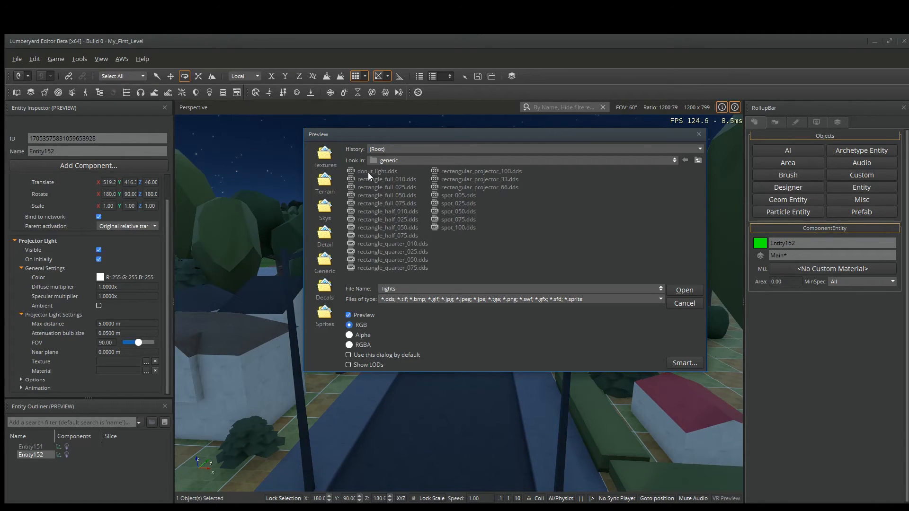
left_click(454, 220)
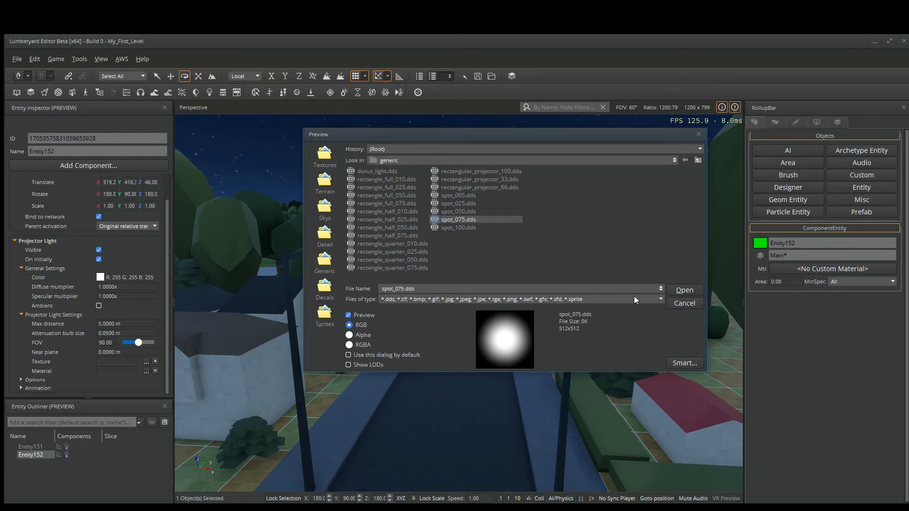
left_click(685, 290)
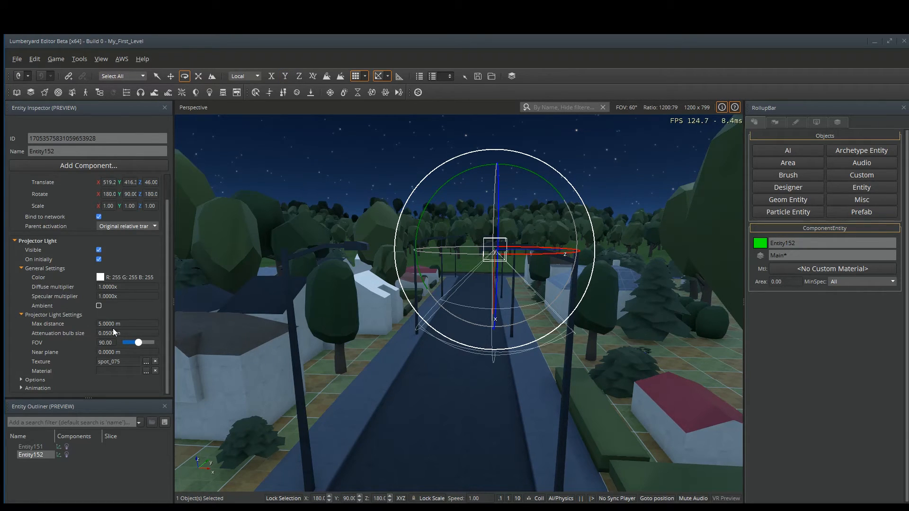
Set the projector light's color to Red 250, Green 250, Blue 150.
left_click(118, 276)
double_click(567, 315)
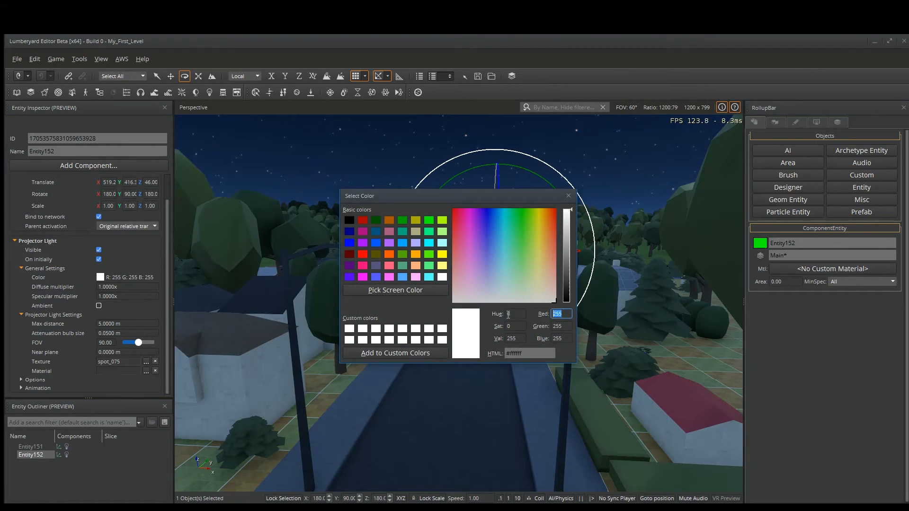
type("250")
key("Tab")
type("250")
key("Tab")
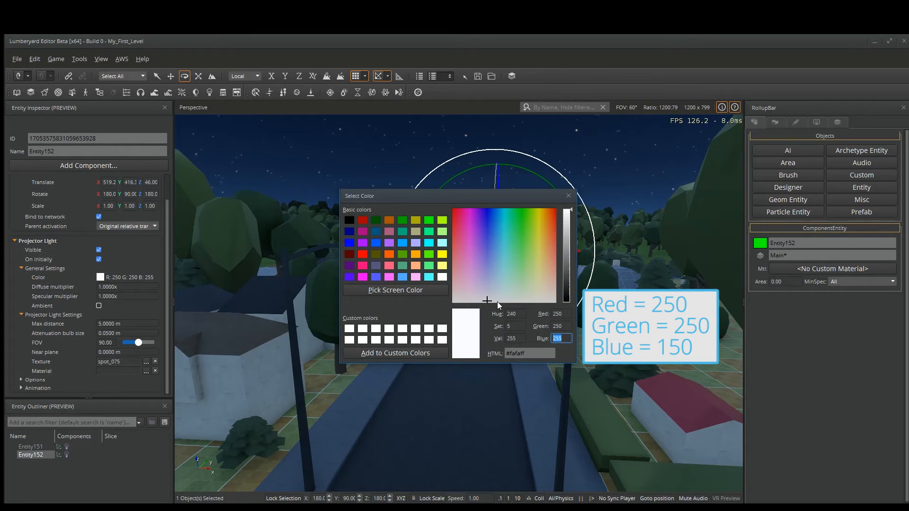
type("150")
key("Return")
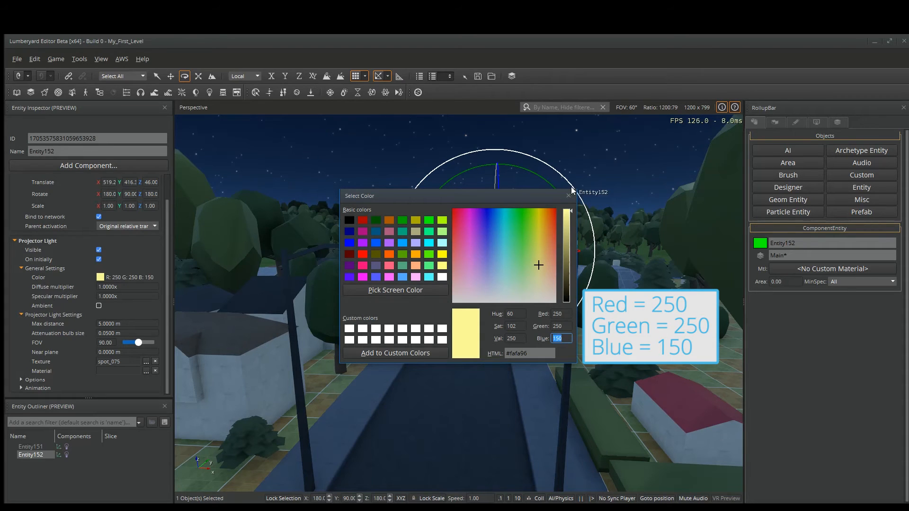
left_click(569, 195)
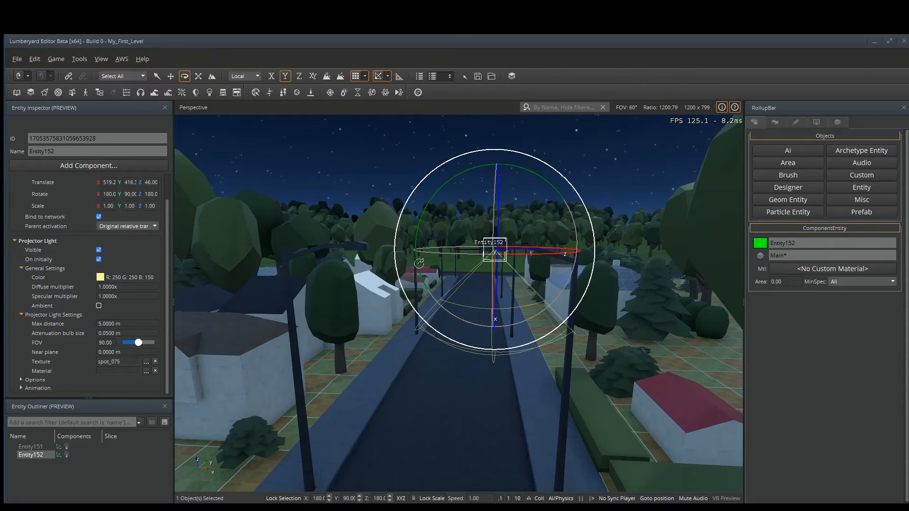
Set the diffuse multiplier to 25, max distance to 20 m, attenuation bulb size to 6 m and FOV to 70.
left_click_drag(121, 286, 75, 288)
type("25x")
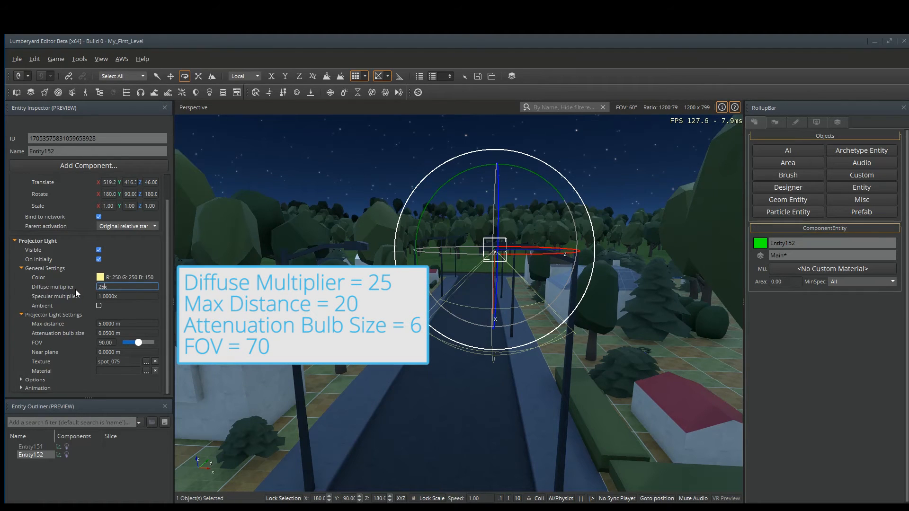
key("Tab")
key("Tab")
key("Tab")
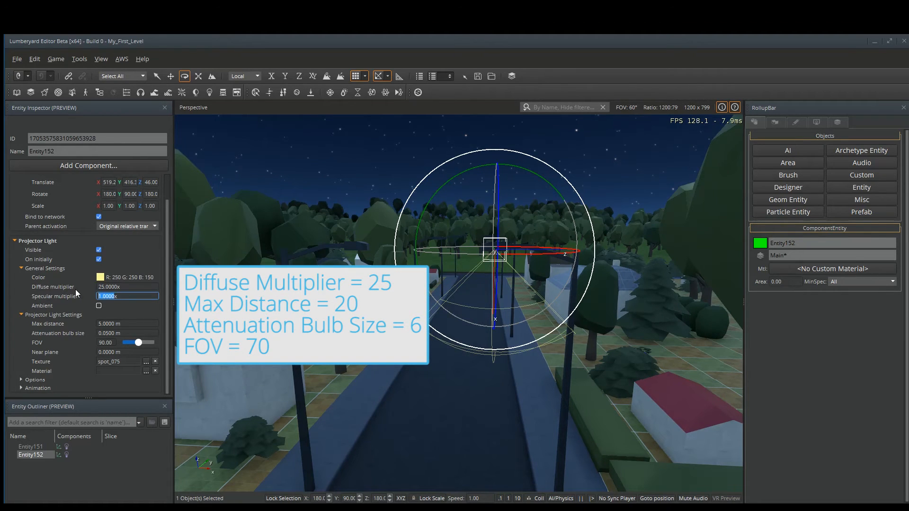
key("Tab")
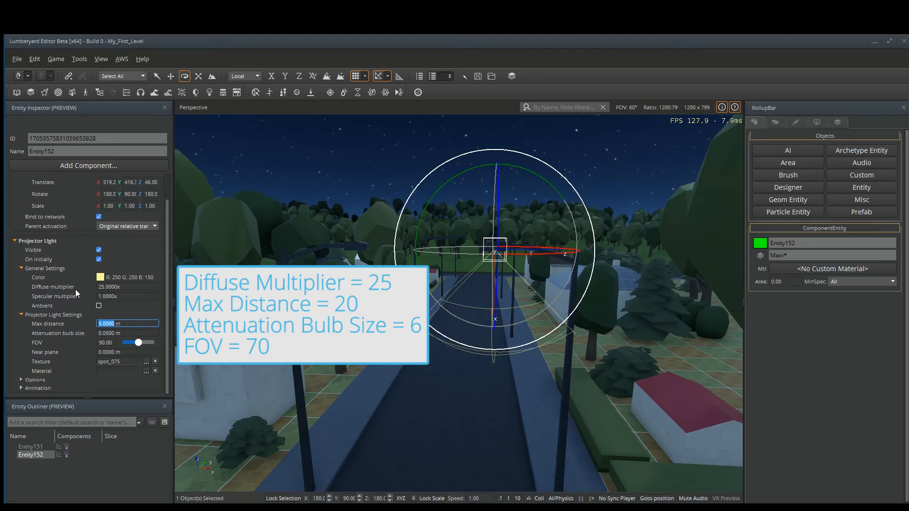
type("20")
key("Tab")
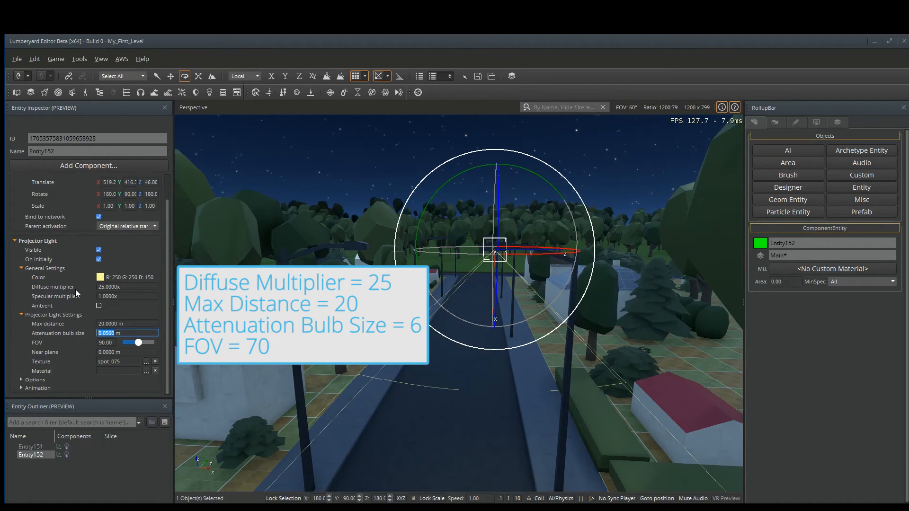
type("6")
key("Tab")
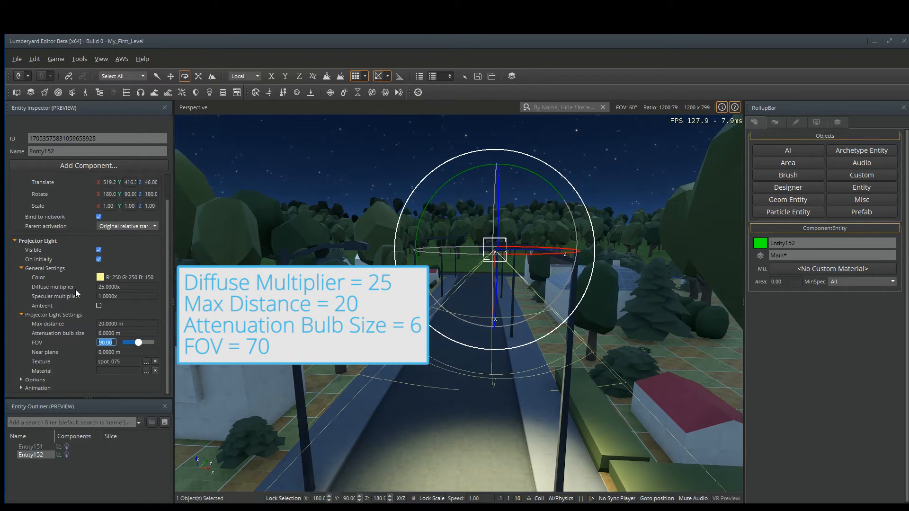
type("70")
key("Return")
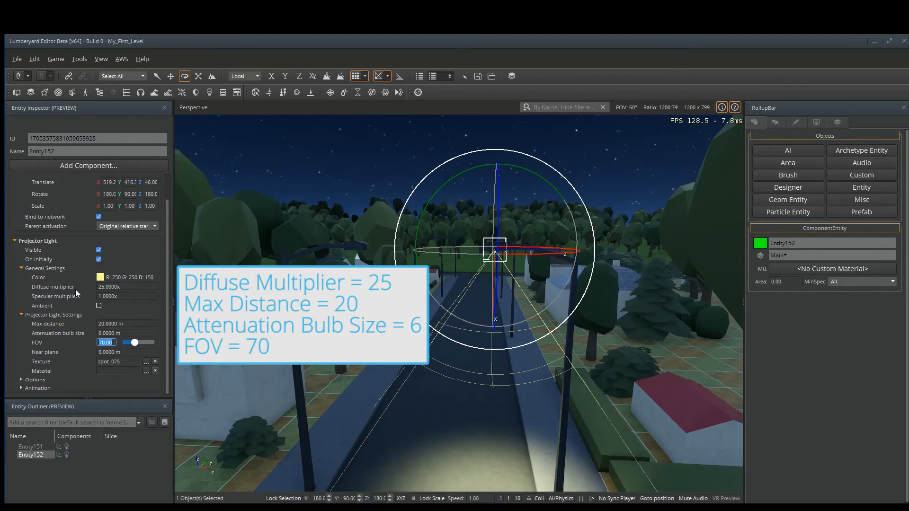
Deselect the light to review its illumination on the street, then reselect the projector light entity.
left_click(386, 204)
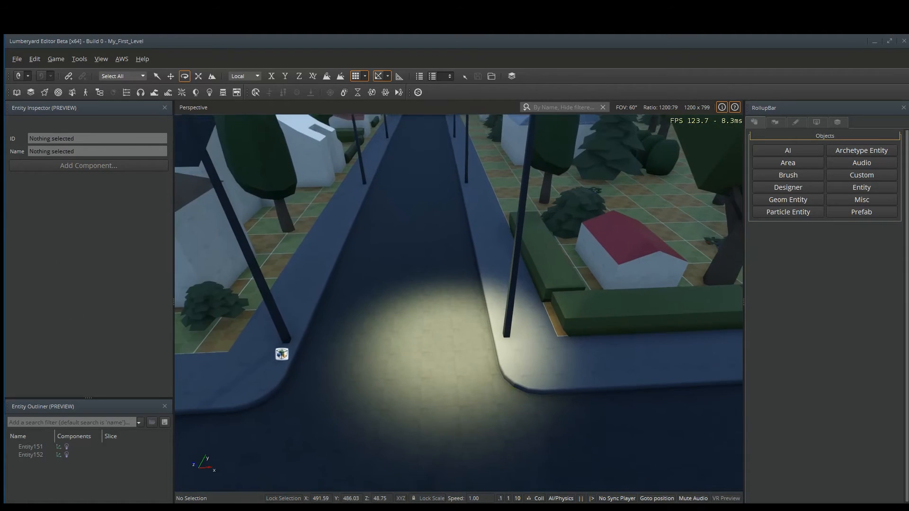
scroll(406, 381, "down", 2)
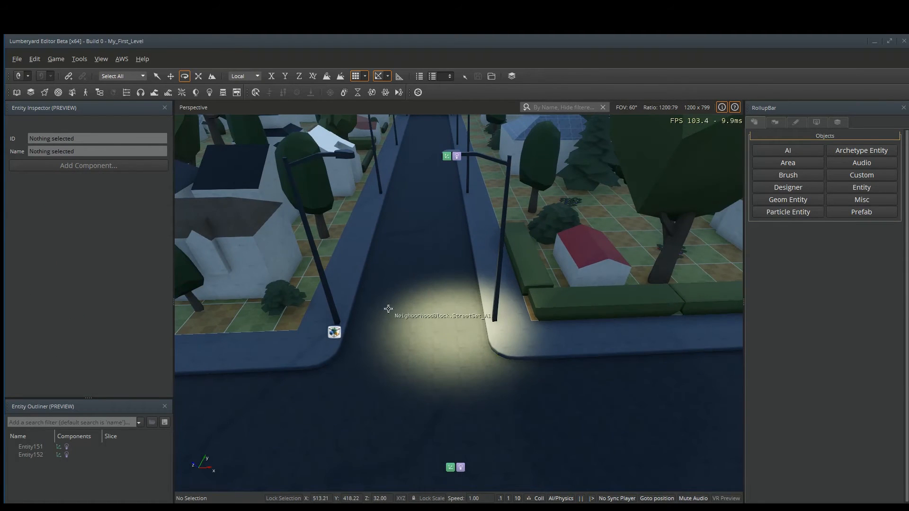
right_click_drag(442, 356, 454, 350)
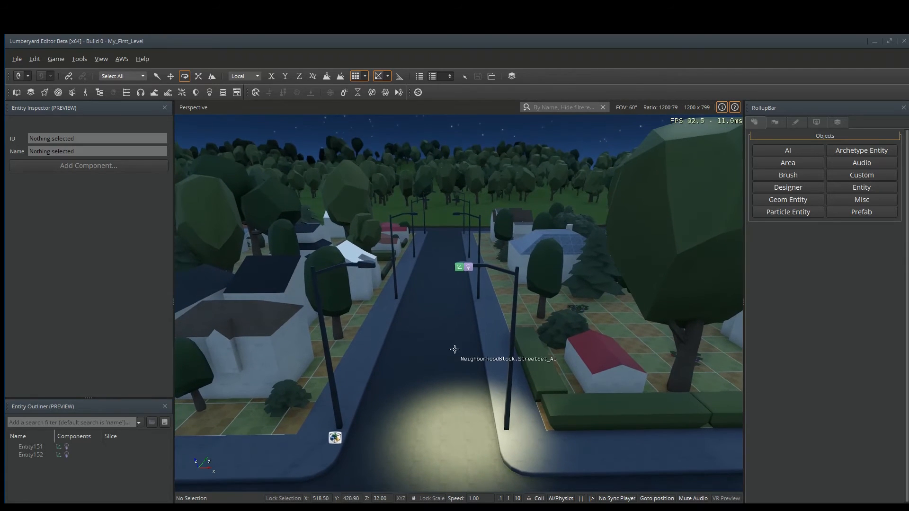
left_click(464, 268)
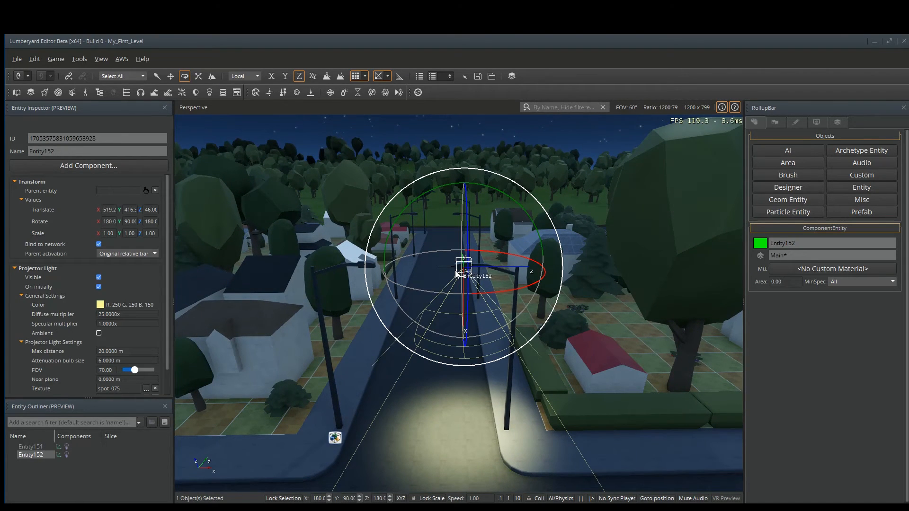
key("1")
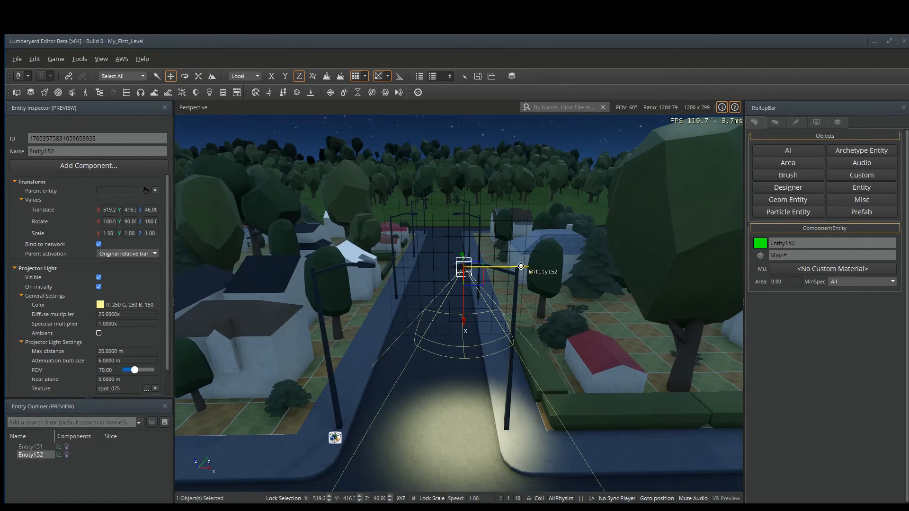
Clone the projector light onto the street lamp across the road, then deselect it.
left_click_drag(521, 266, 363, 270, "shift")
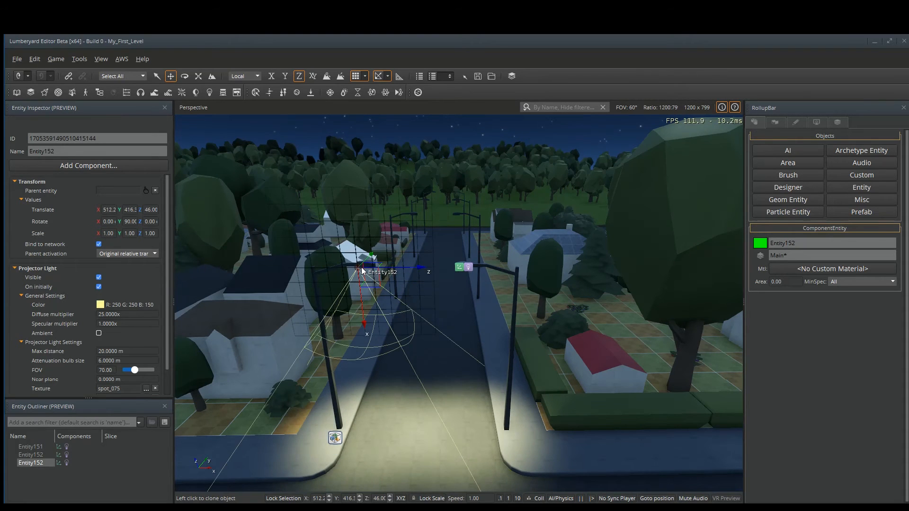
left_click(445, 141)
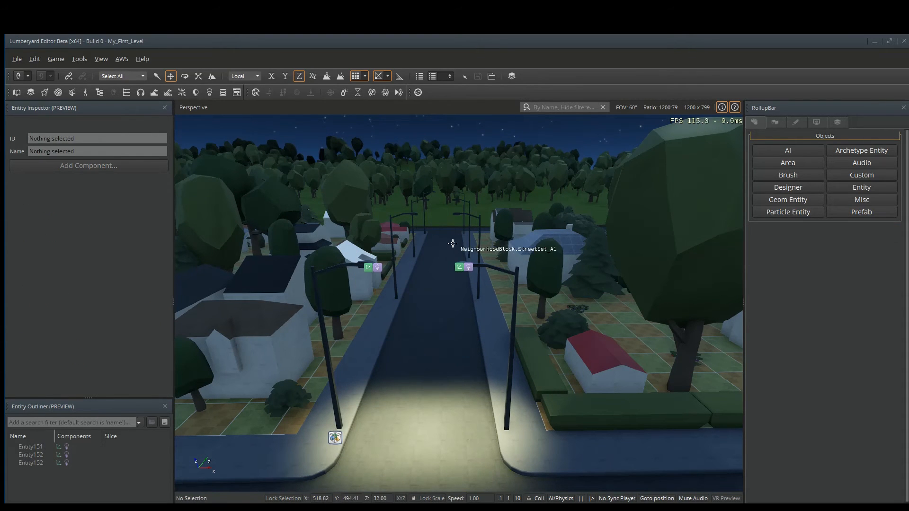
Create a new component entity on the street beside the near lamp and save the level.
mouse_move(452, 249)
right_mouse_down()
mouse_move(418, 254)
mouse_move(452, 210)
mouse_move(331, 303)
mouse_move(279, 296)
mouse_move(452, 260)
right_mouse_up()
key("w")
key("s")
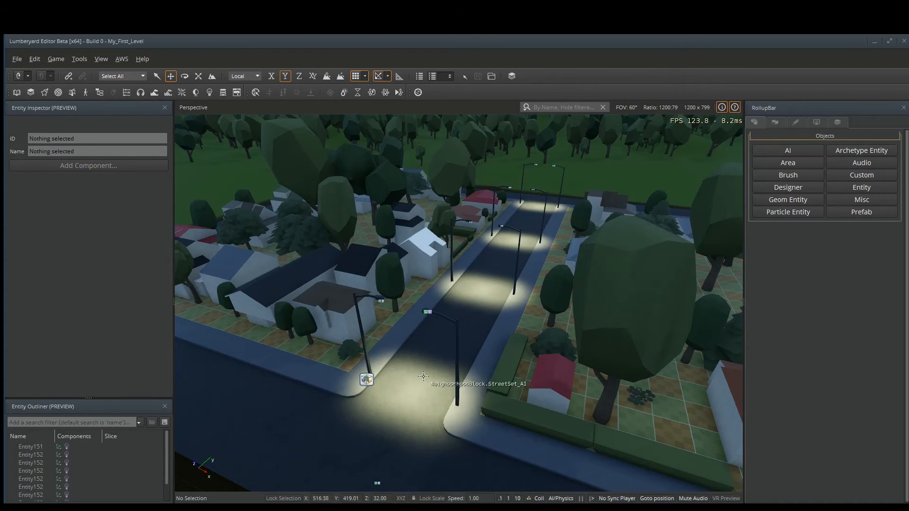
right_click(428, 346)
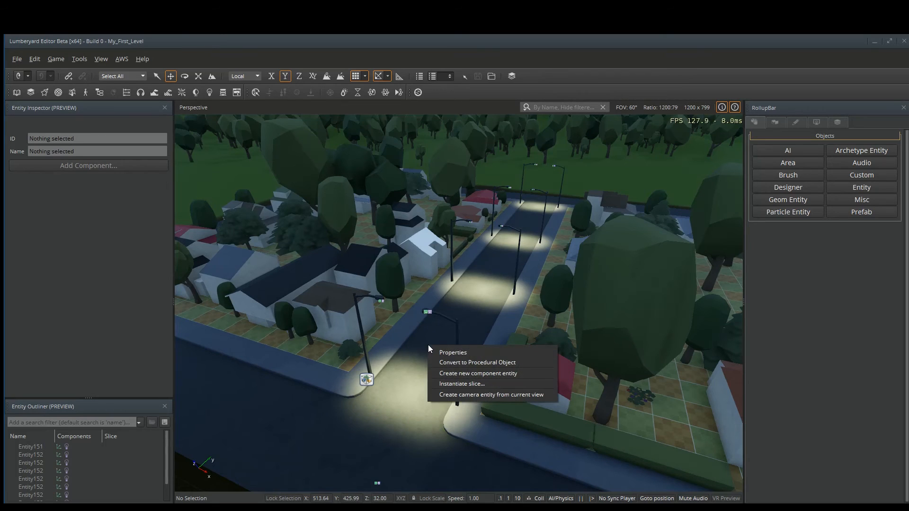
left_click(478, 373)
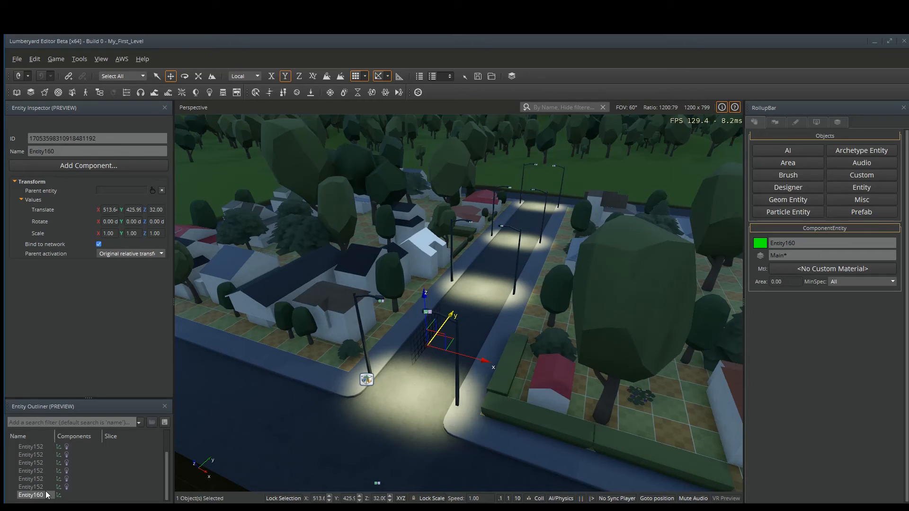
key("ctrl+s")
Add an Area Light component to the new entity.
left_click(106, 167)
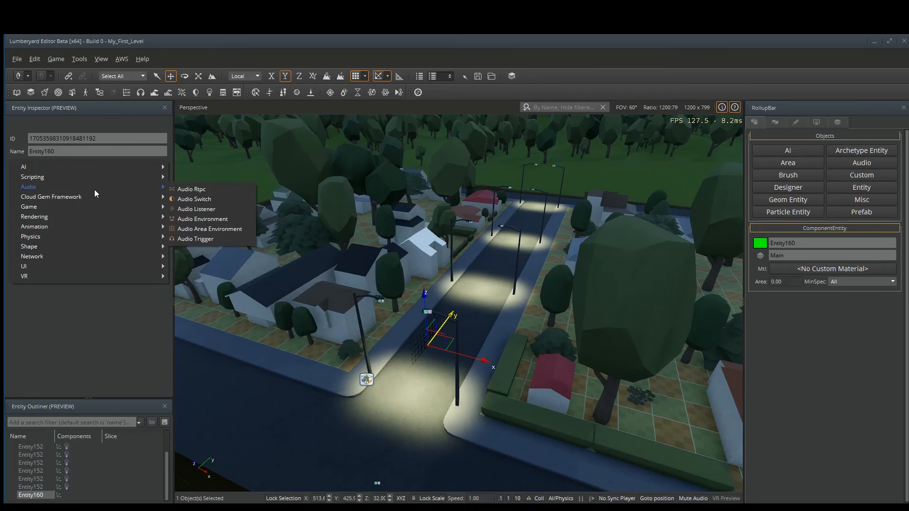
mouse_move(87, 217)
mouse_move(201, 219)
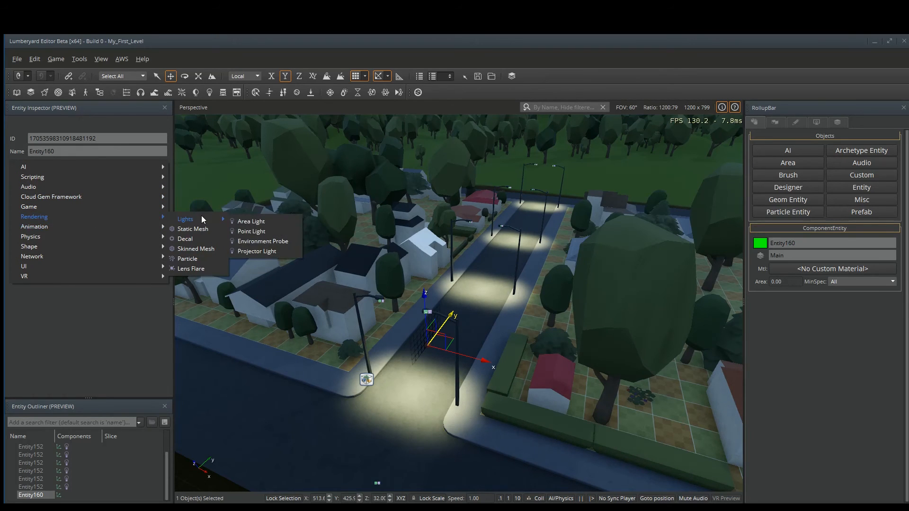
left_click(263, 222)
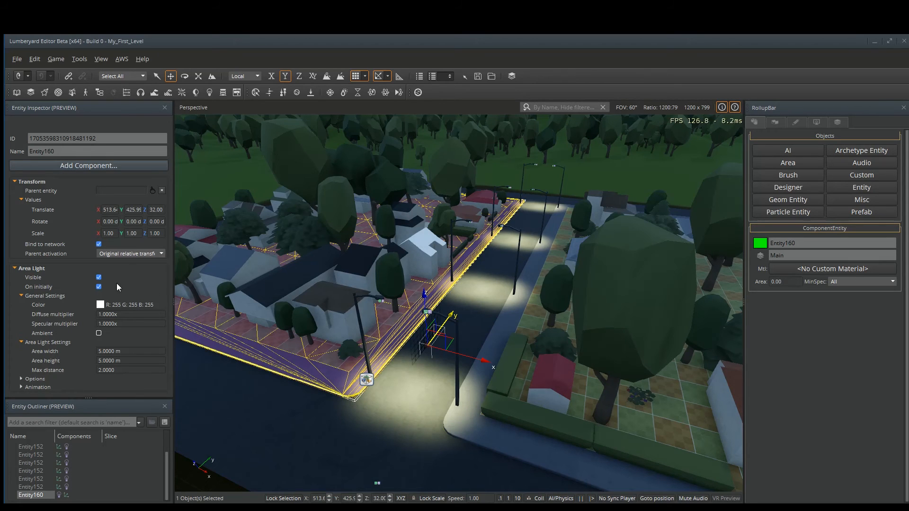
Set the area light's color to Red 250, Green 250, Blue 150.
left_click(100, 305)
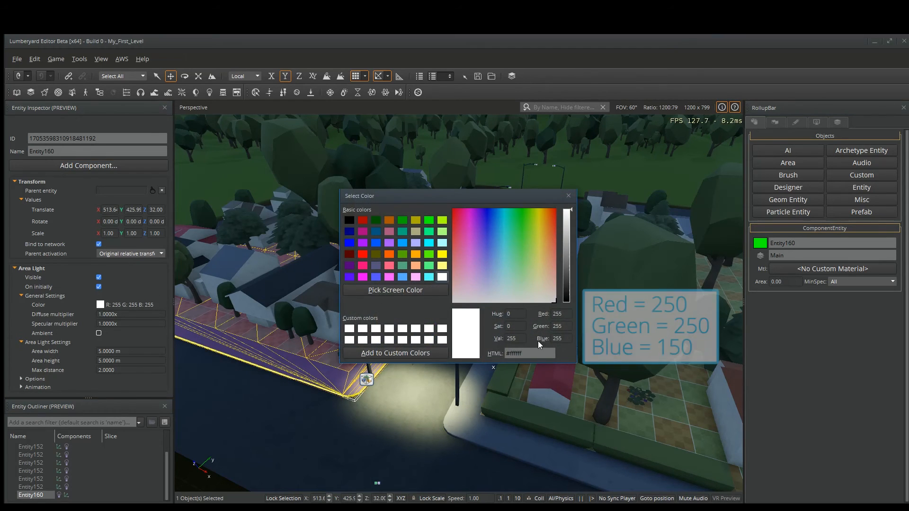
type("250")
key("Tab")
type("250")
key("Tab")
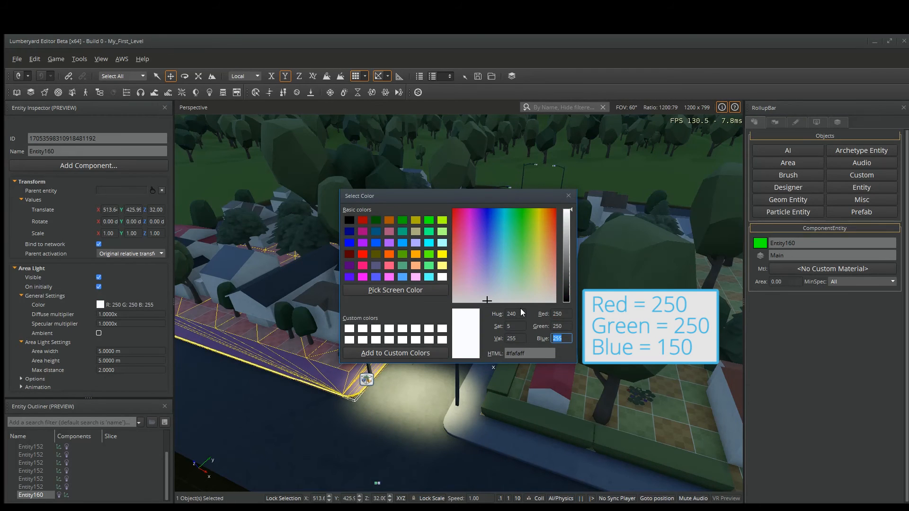
type("150")
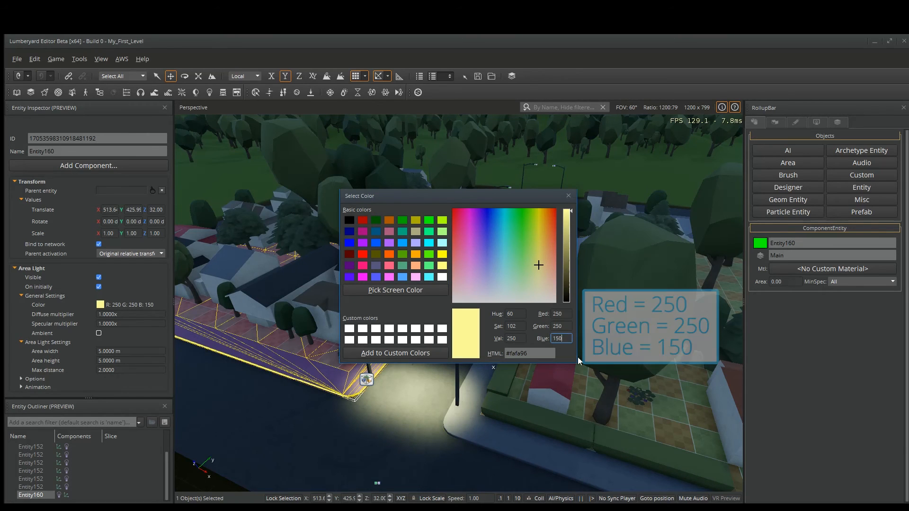
left_click(568, 195)
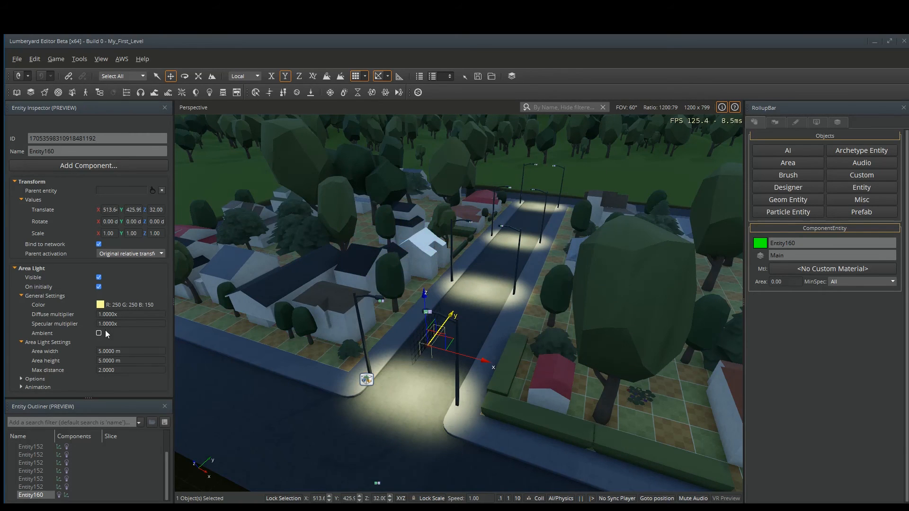
Set the area light's diffuse multiplier to 20 and max distance to 20.
left_click(117, 313)
type("20x")
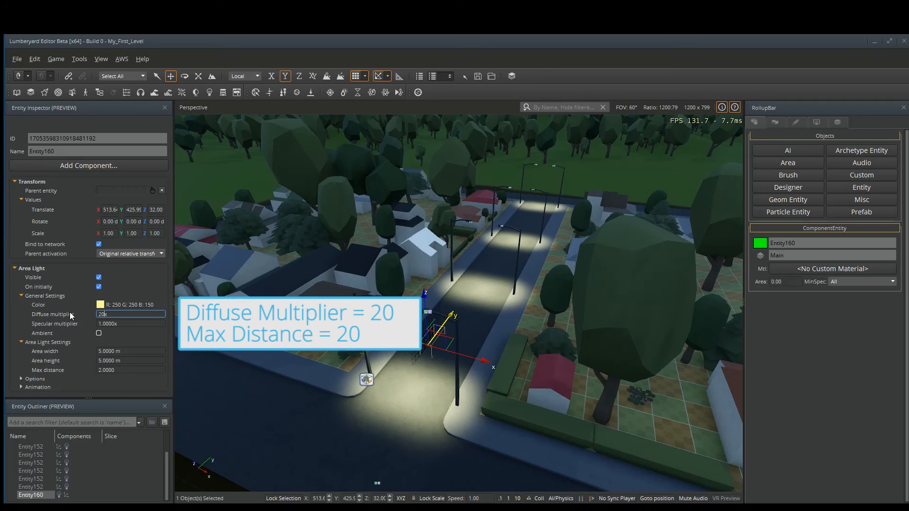
key("Return")
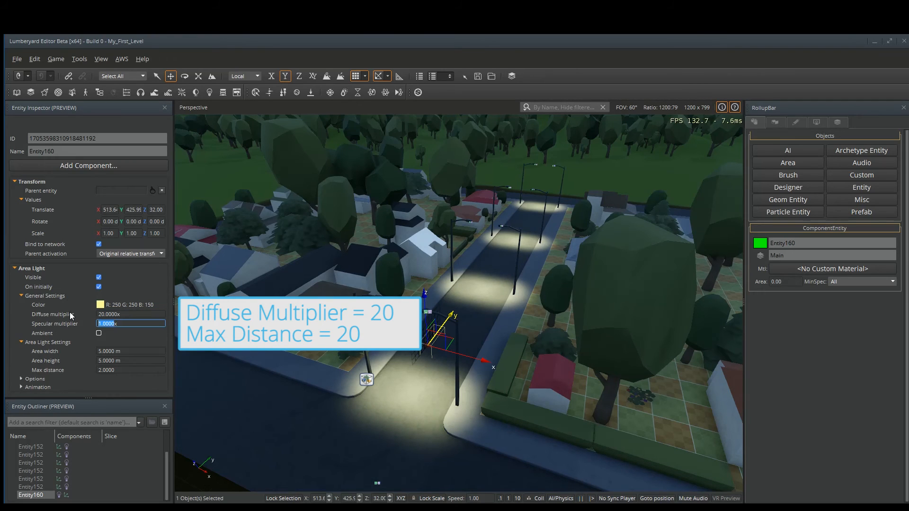
left_click(123, 371)
type("20")
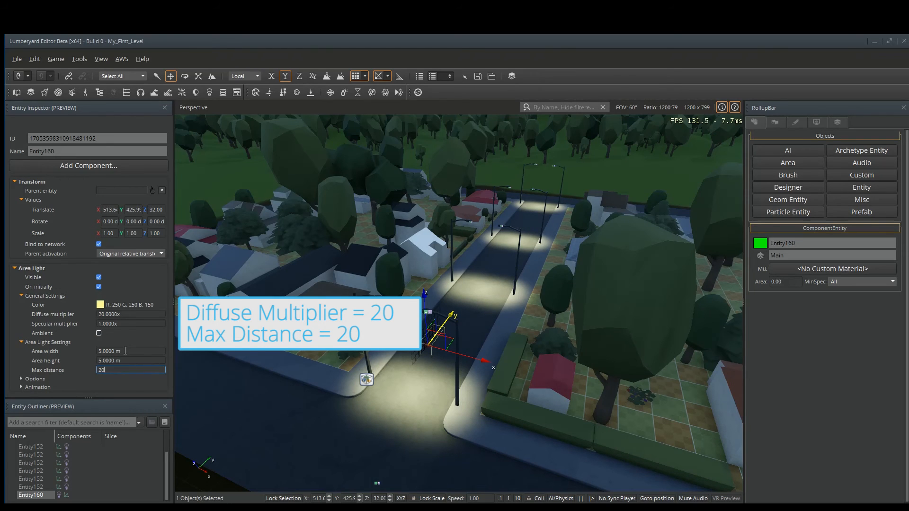
key("Return")
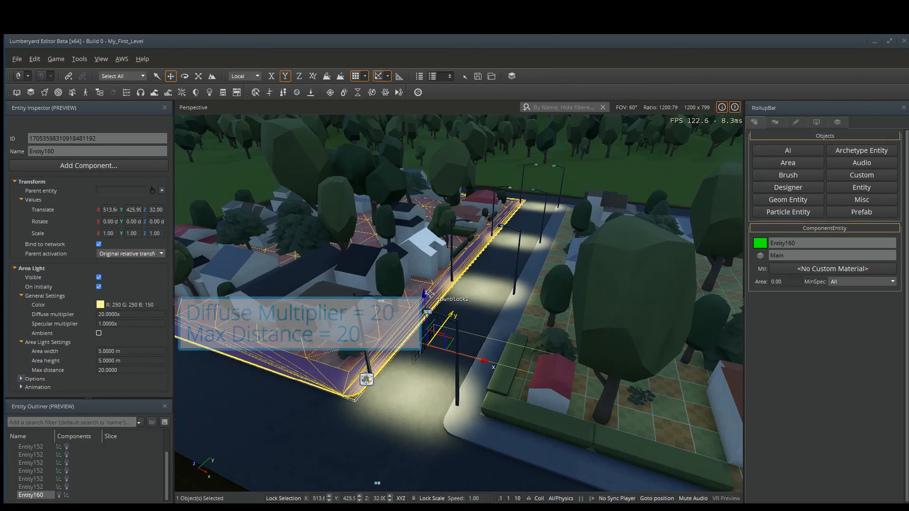
Raise the area light entity up from the street toward the lamp head.
left_click_drag(425, 294, 429, 260)
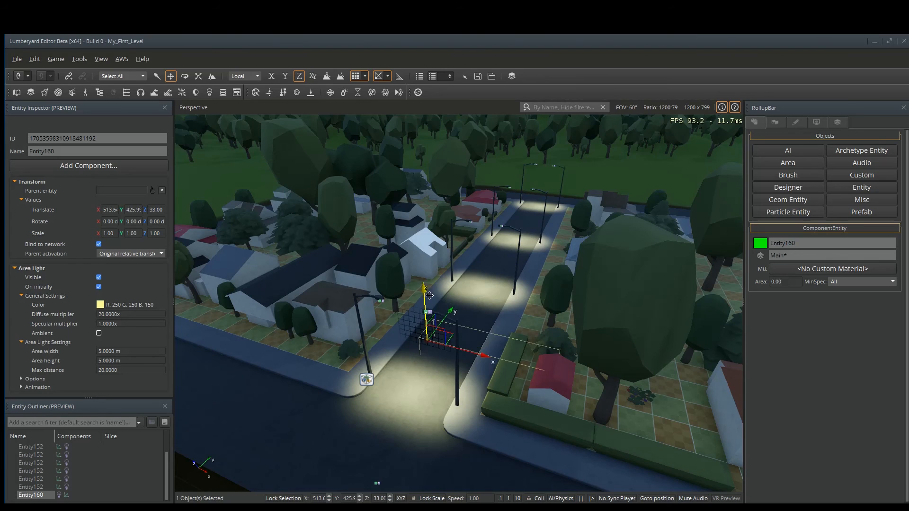
left_click_drag(432, 264, 433, 275)
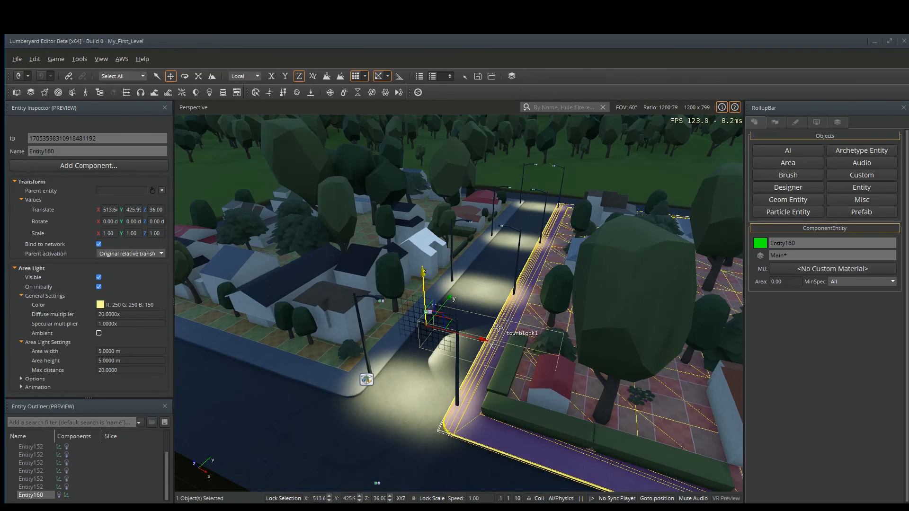
left_click_drag(422, 273, 473, 243)
key("2")
key("ctrl+z")
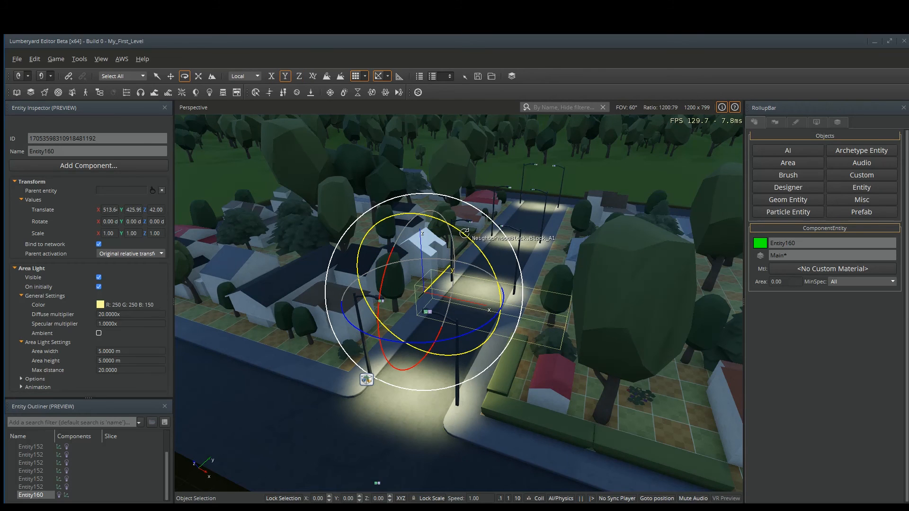
Rotate the area light to 180, 90, 180 and position it under the lamp head at about Z 46.
left_click_drag(464, 233, 481, 276)
key("2")
left_click_drag(427, 340, 426, 315)
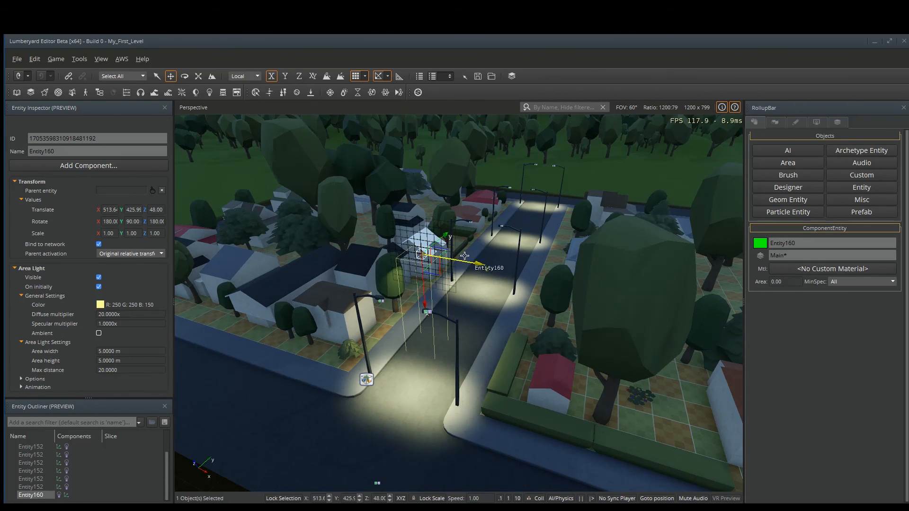
left_click_drag(444, 236, 415, 254)
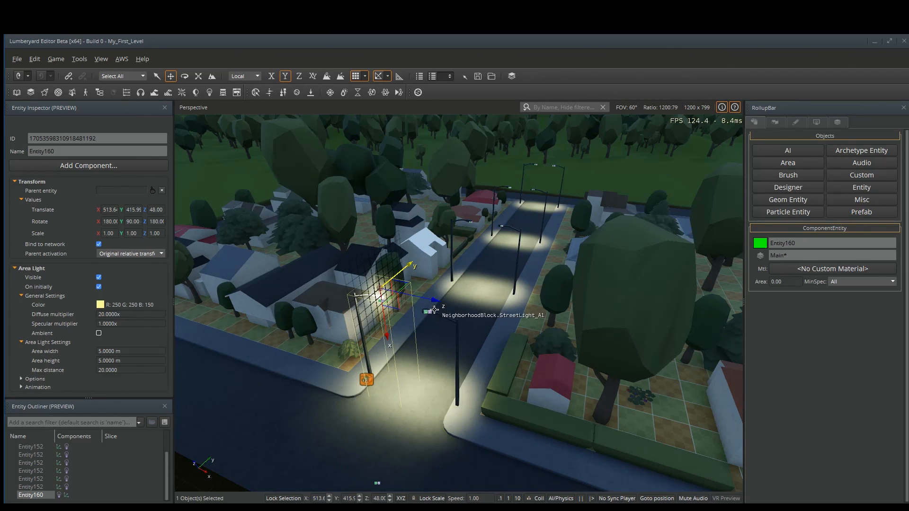
left_click_drag(433, 301, 446, 307)
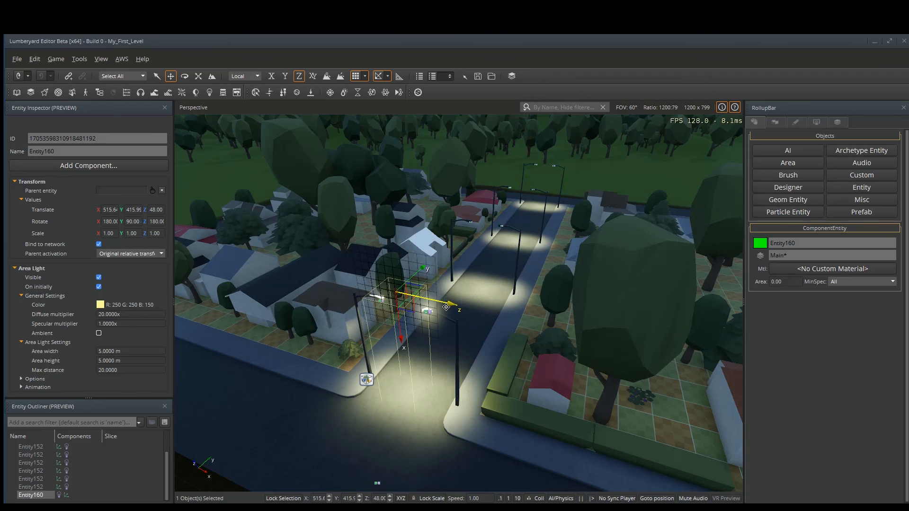
left_click_drag(402, 343, 406, 358)
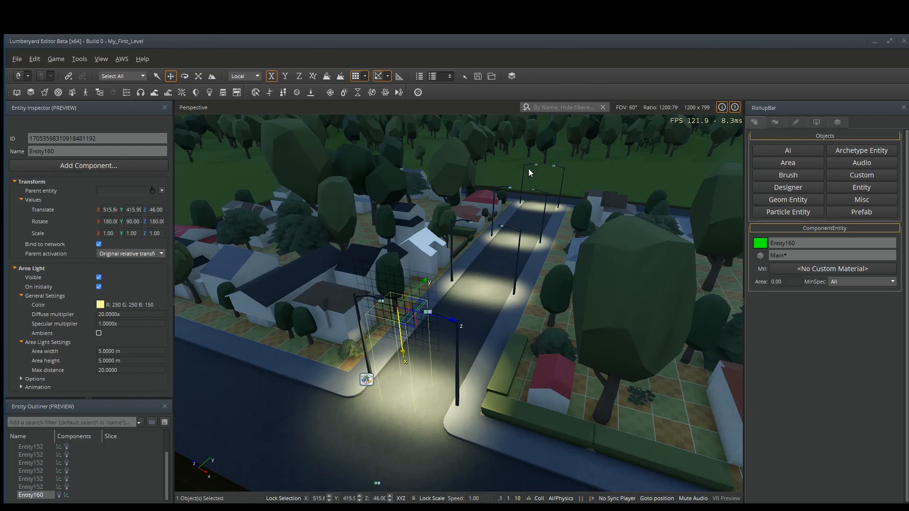
Deselect the area light and orbit the view to review the street lighting.
left_click(505, 170)
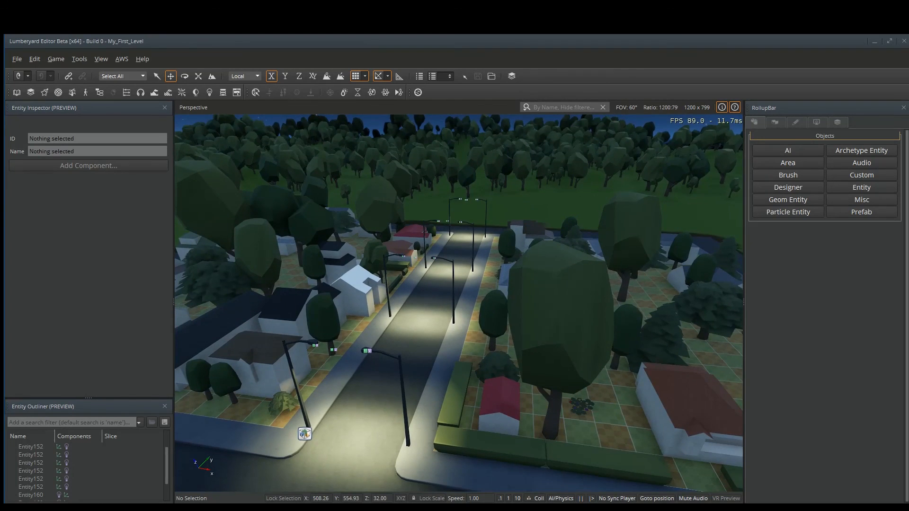
right_click_drag(458, 303, 384, 352)
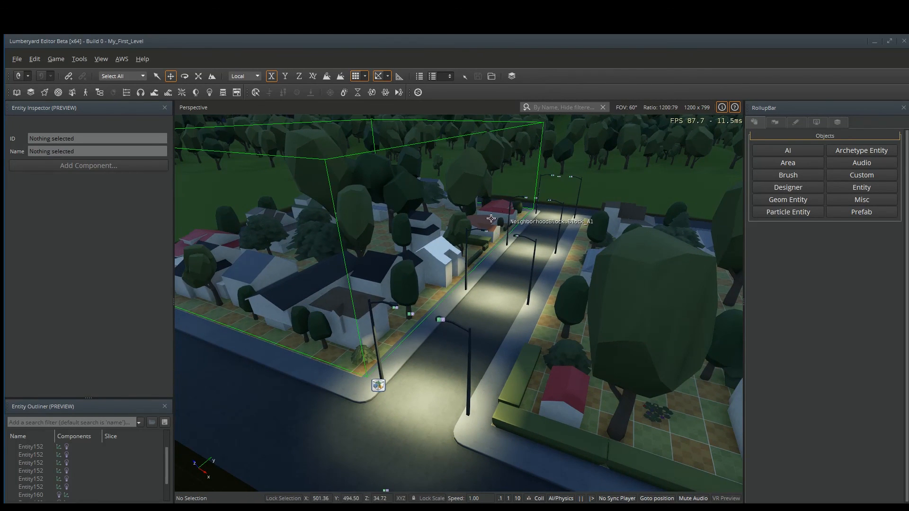